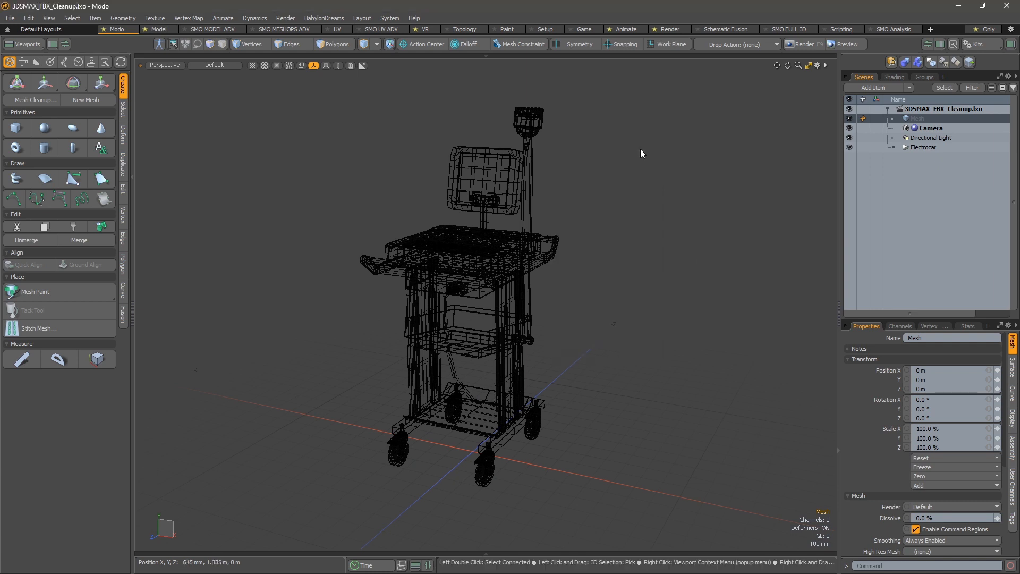
- Open the Cleanup FBX commands for import/export and place the SMO CLEANUP palette beside the model
right_click(629, 152, "ctrl+shift")
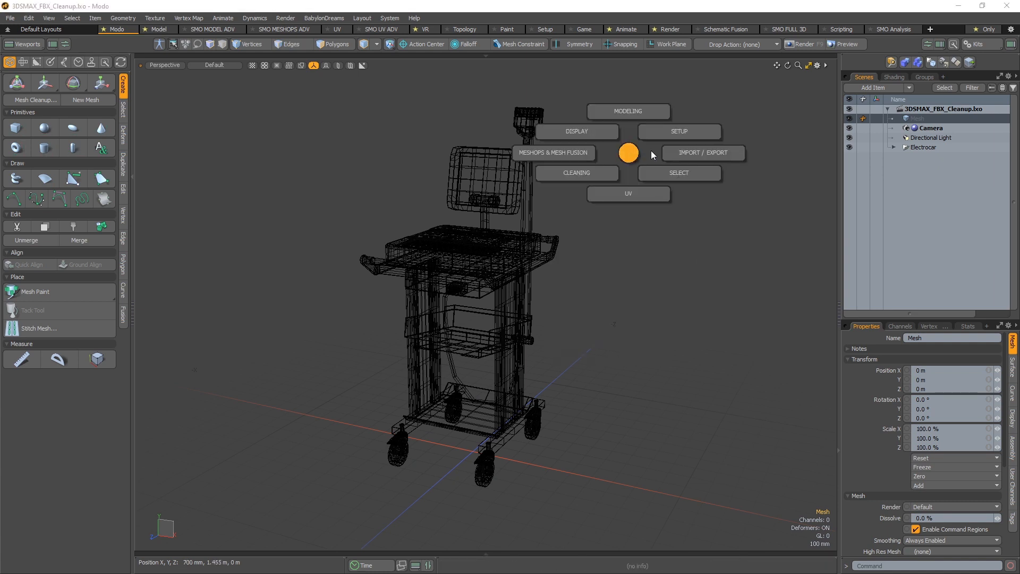
left_click(685, 152)
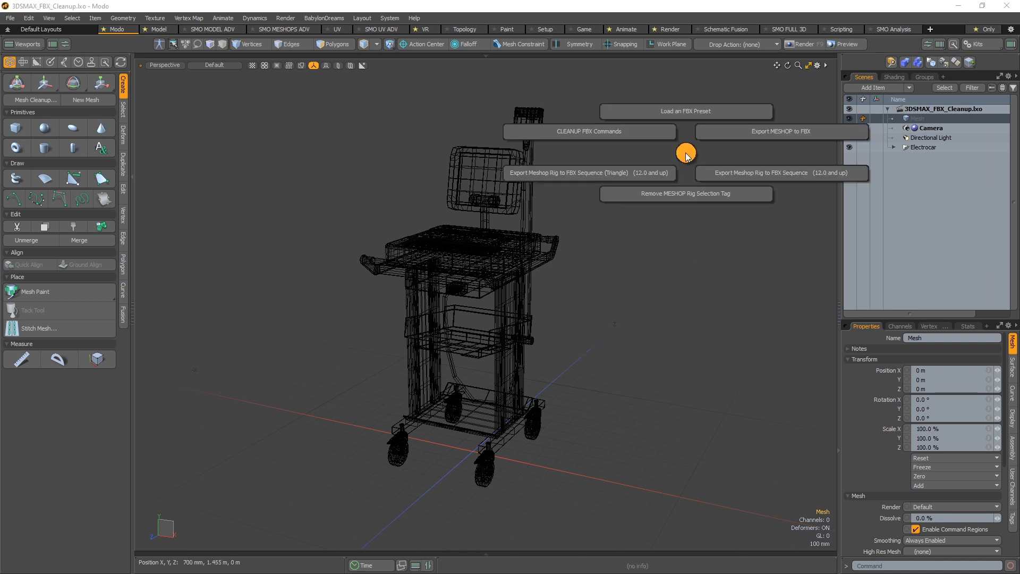
left_click(644, 132)
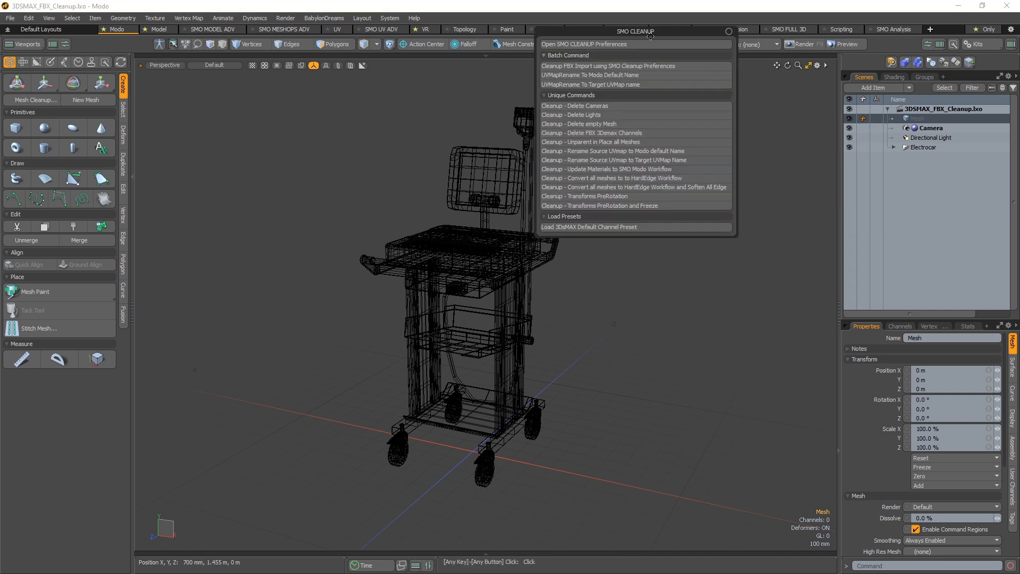
left_click_drag(660, 30, 714, 92)
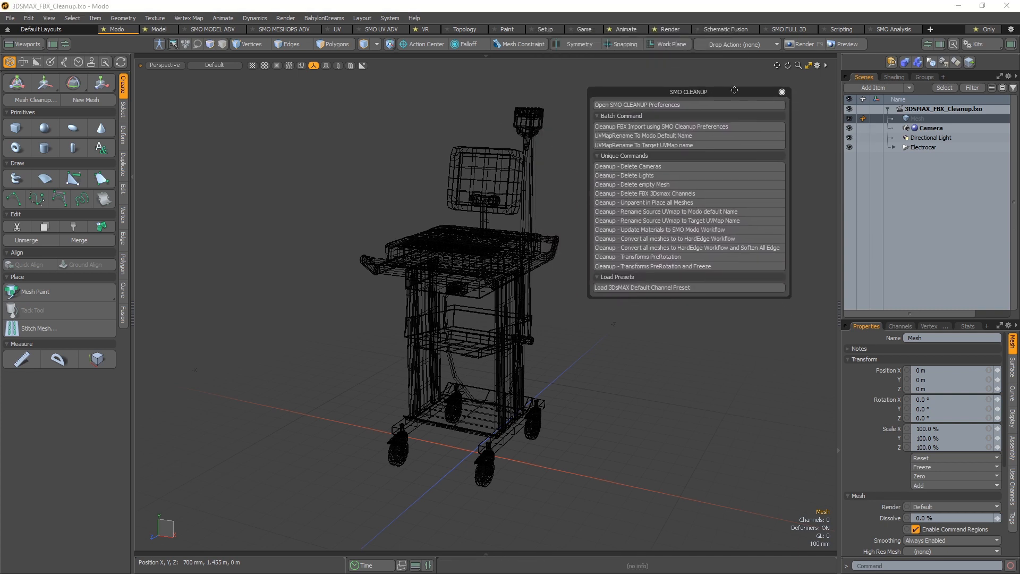
left_click_drag(781, 93, 807, 85)
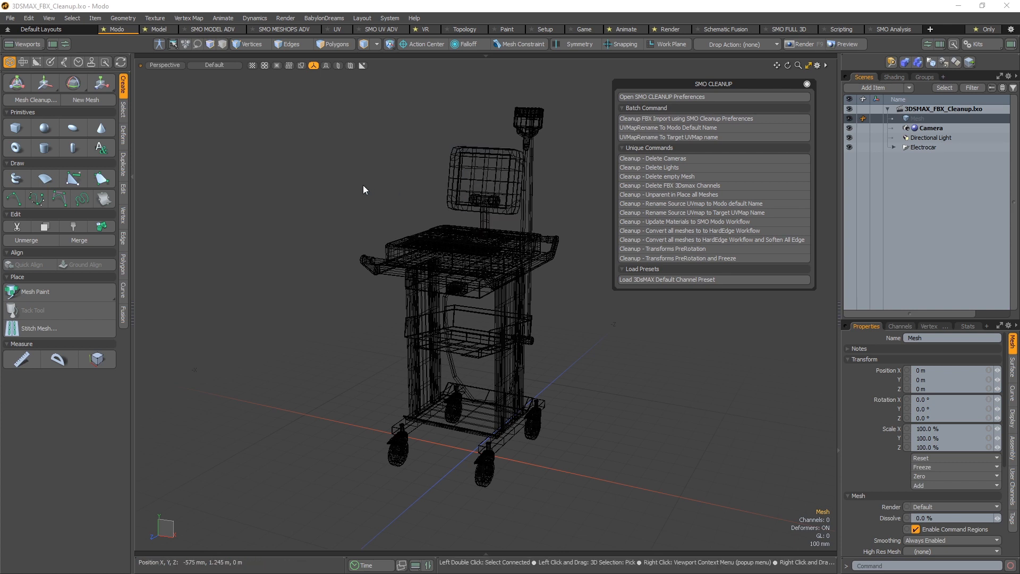
- Deselect the mesh item and switch the perspective viewport's shading style to Advanced
key("ctrl+space")
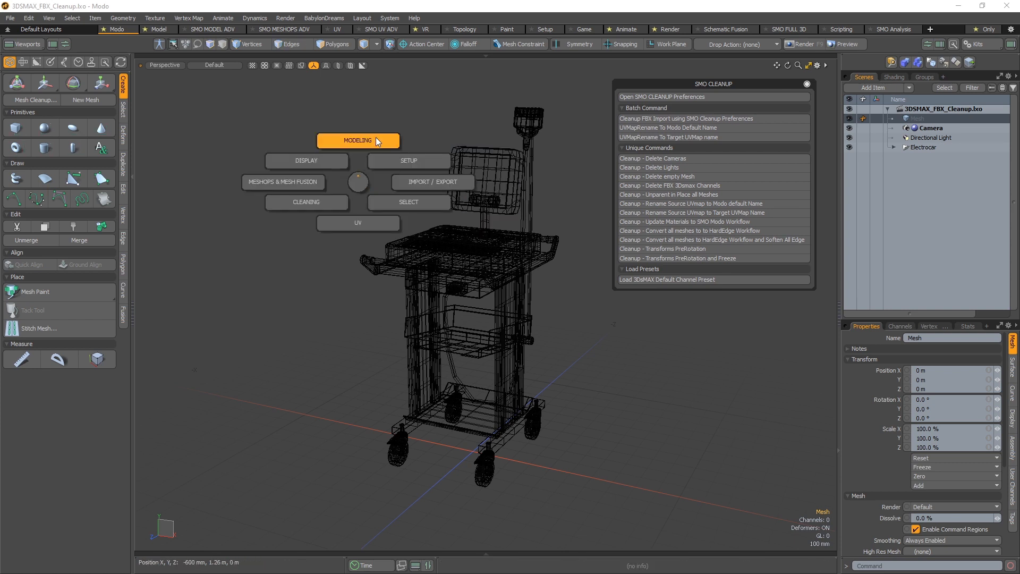
left_click(358, 181)
left_click_drag(573, 224, 519, 223, "alt+shift")
left_click(543, 229)
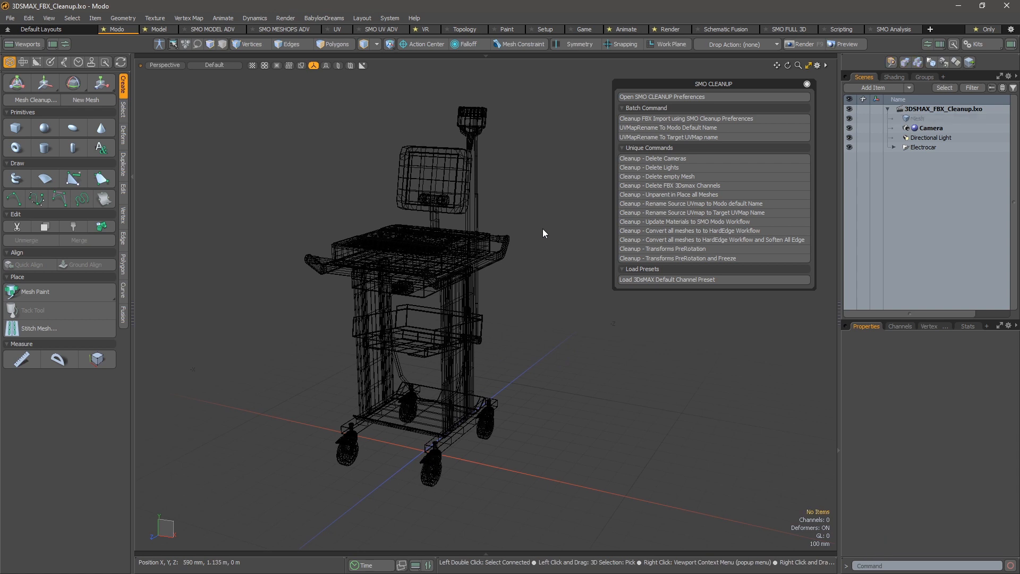
key("KP_5")
key("KP_5")
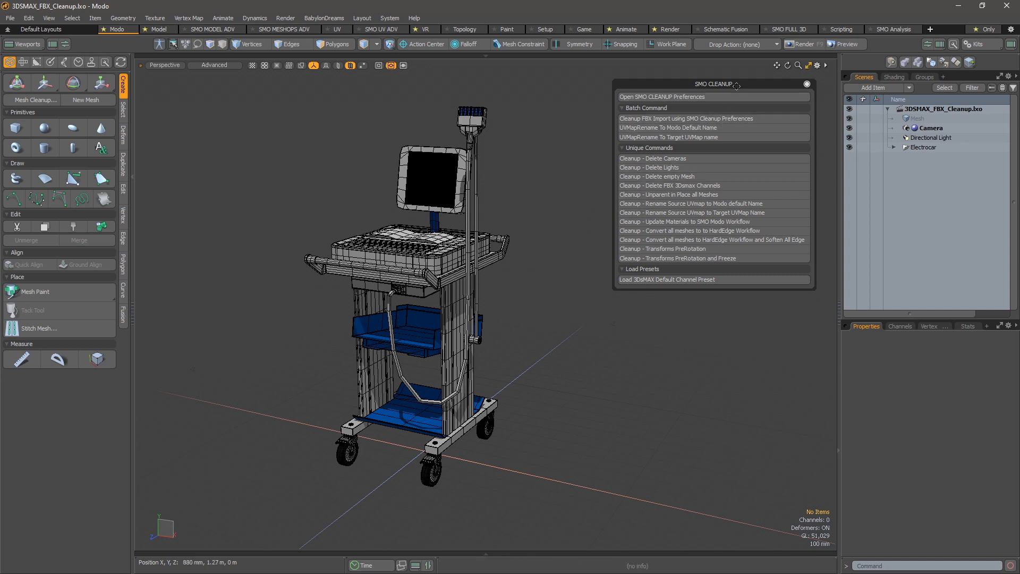
- Open the SMO CLEANUP preferences and place the window clear of the command palette
left_click_drag(729, 84, 701, 94)
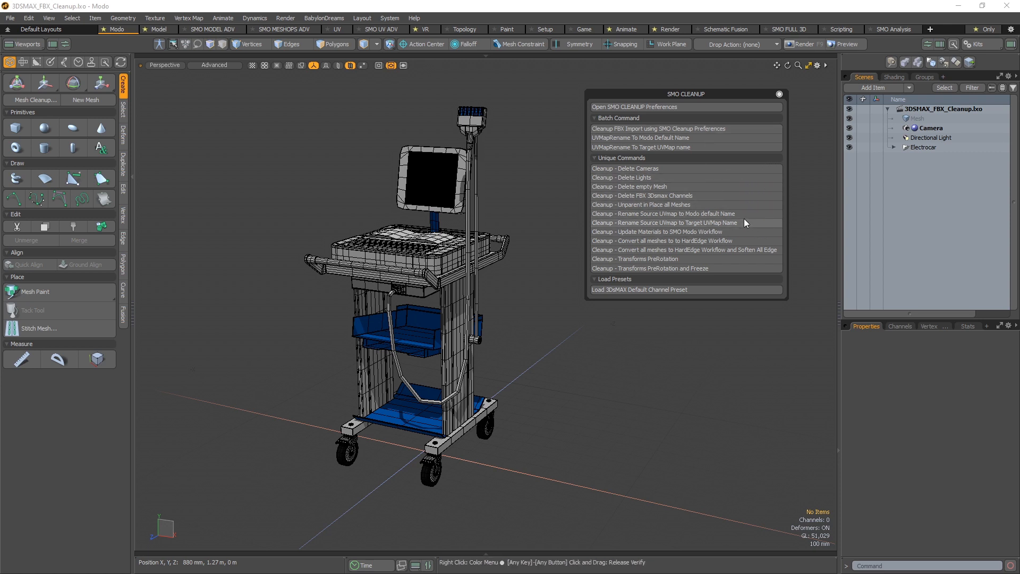
left_click(694, 106)
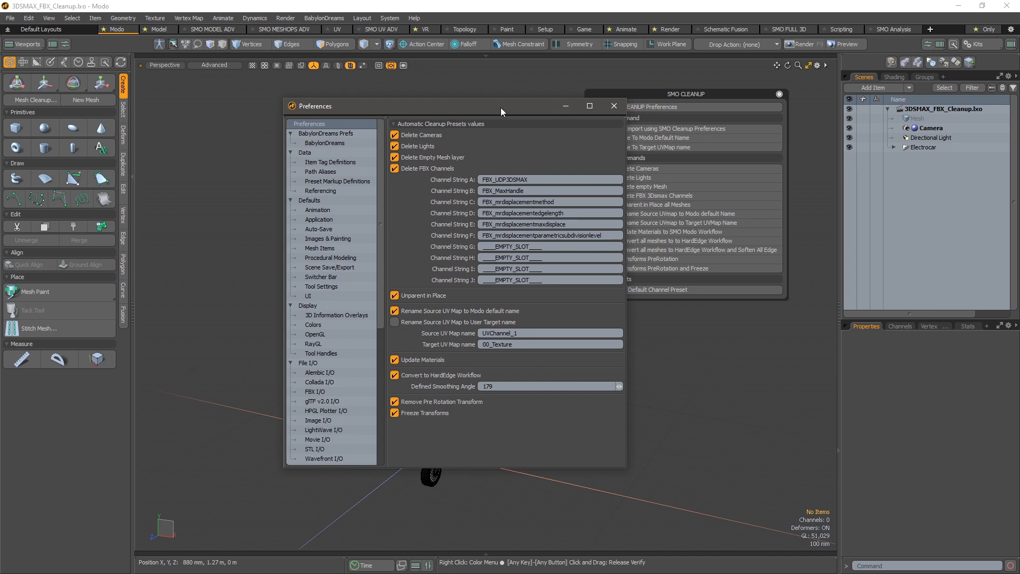
left_click_drag(500, 106, 366, 87)
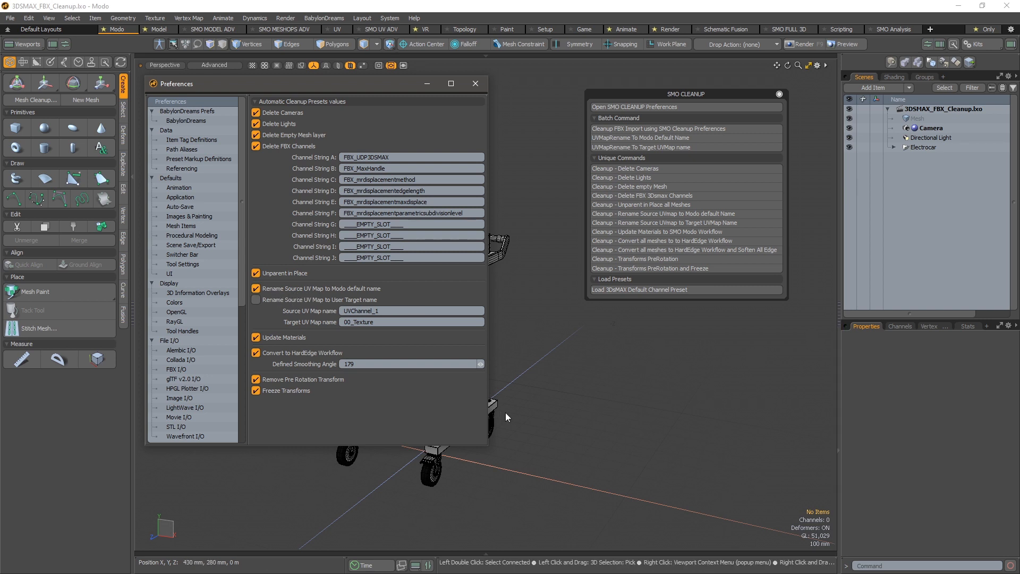
- Expand the Electrocar group, select the Electrocardiograph mesh and list its UV maps
left_click(433, 465)
left_click(892, 148)
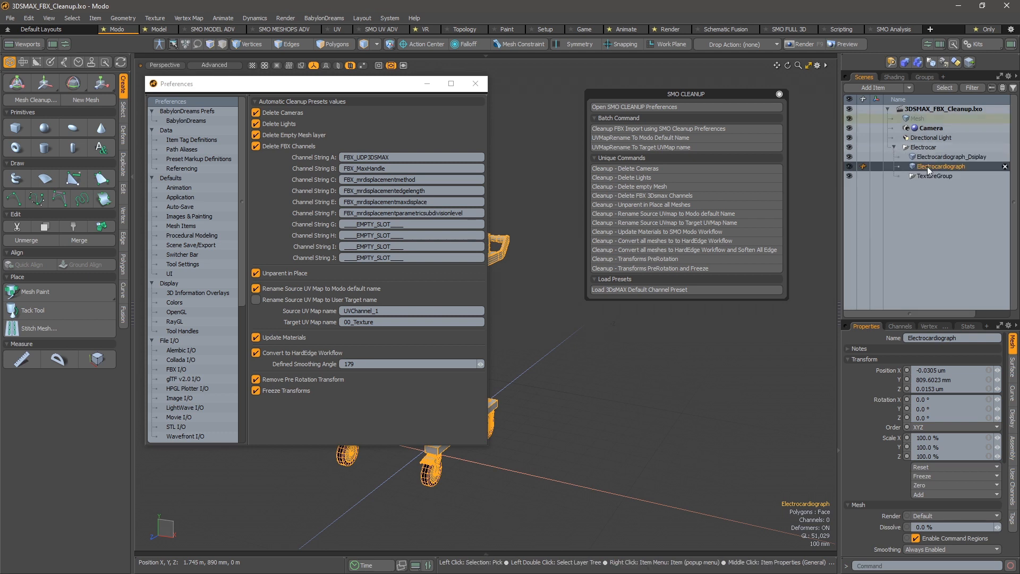
left_click(939, 327)
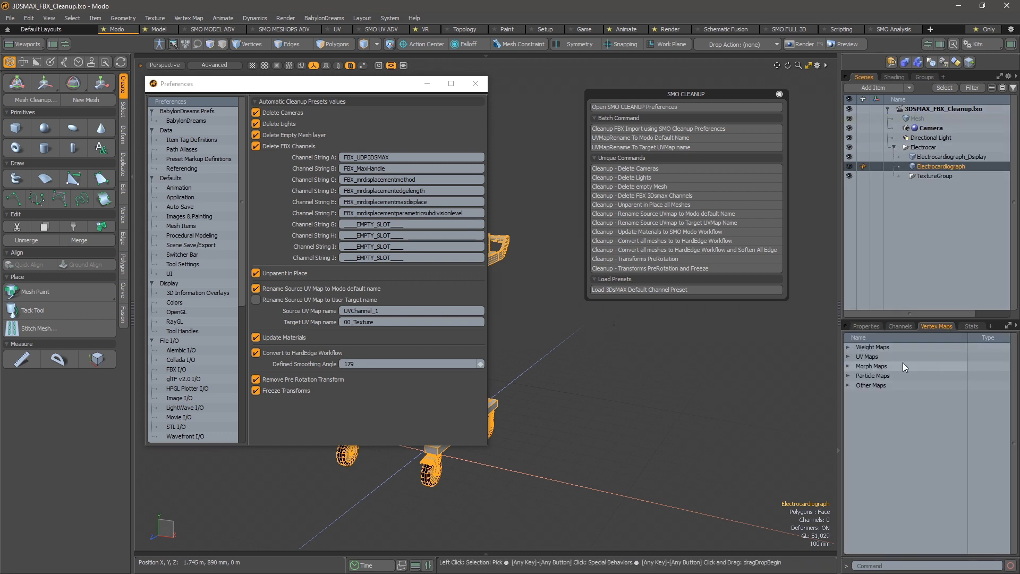
left_click(847, 356)
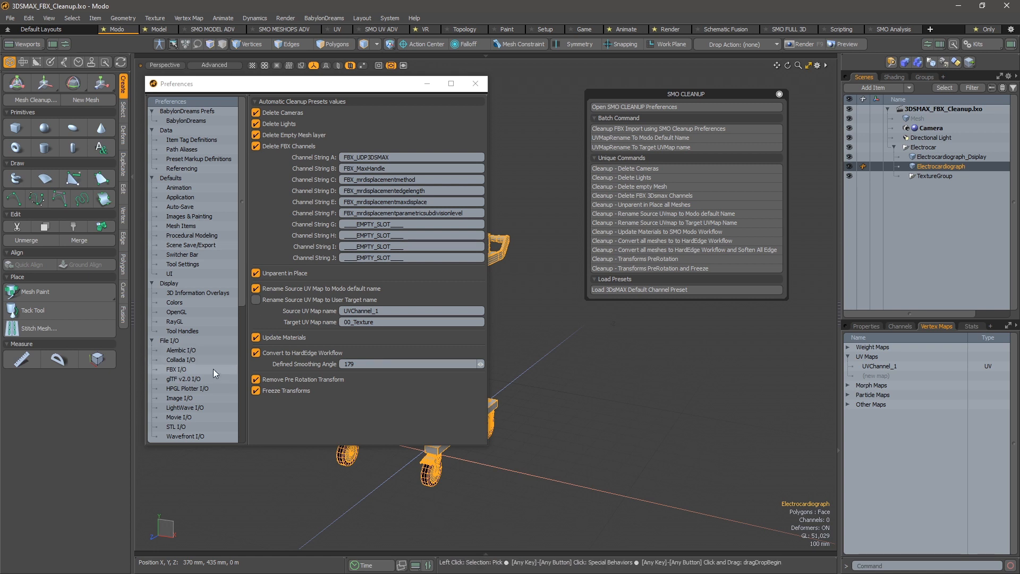
- Check the Default Texture Map name in the GC Options preferences and return to the CLEANUP Options
scroll(211, 378, "down", 6)
left_click(198, 429)
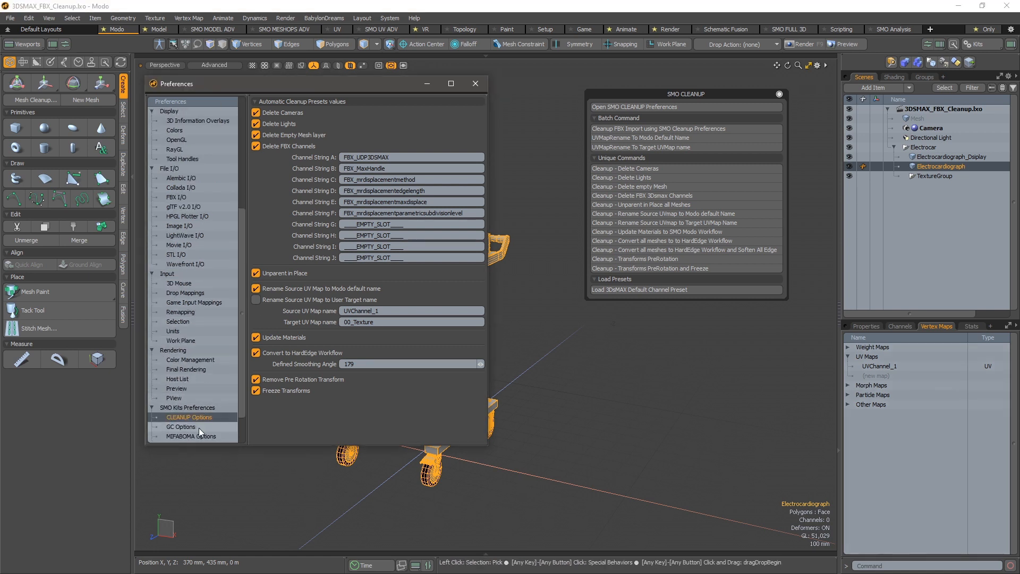
left_click(198, 427)
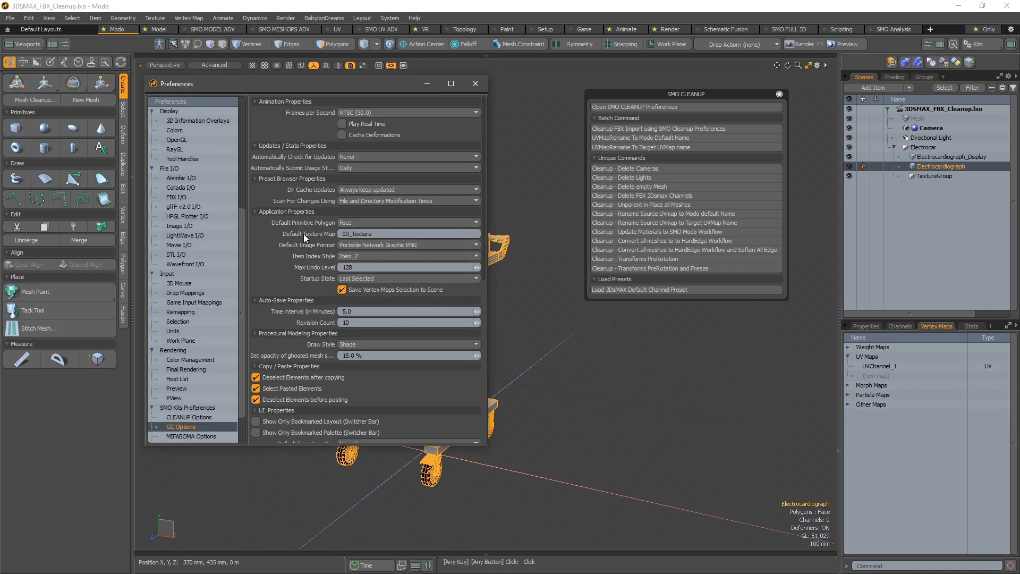
left_click(373, 233)
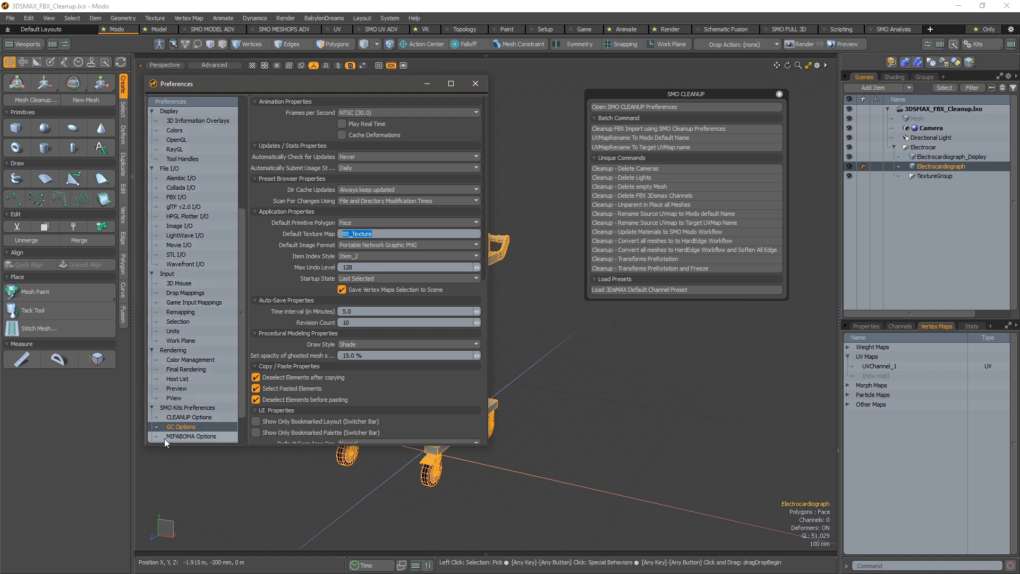
left_click(198, 418)
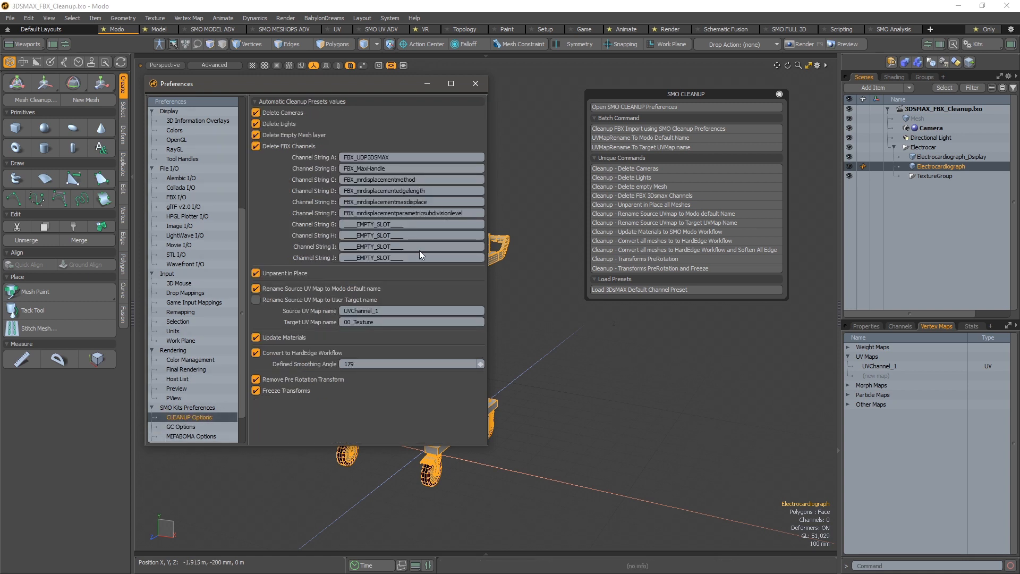
- Switch the UV map renaming to the user target name and back to the Modo default, then deselect the mesh
left_click(290, 301)
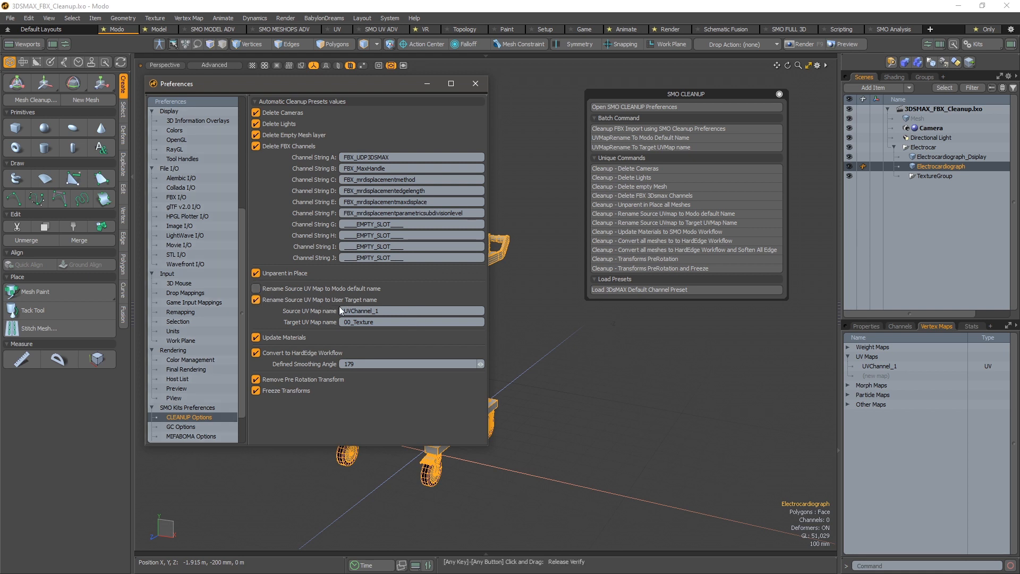
left_click(276, 290)
left_click_drag(538, 306, 586, 319, "alt")
left_click(672, 345)
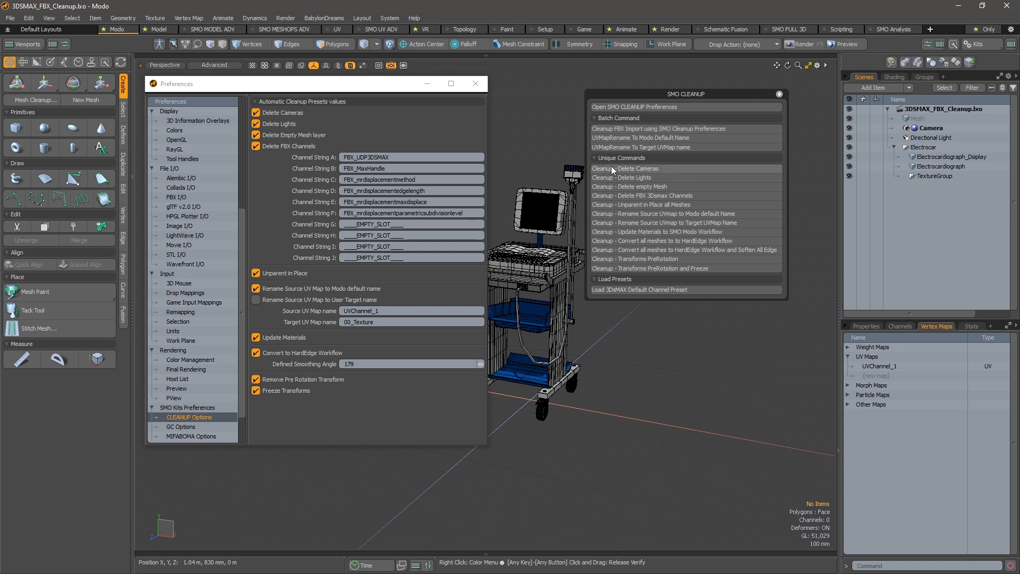
- Set the cleanup to rename the source UV map to the user target name and enter "new" as the target name
left_click(647, 146)
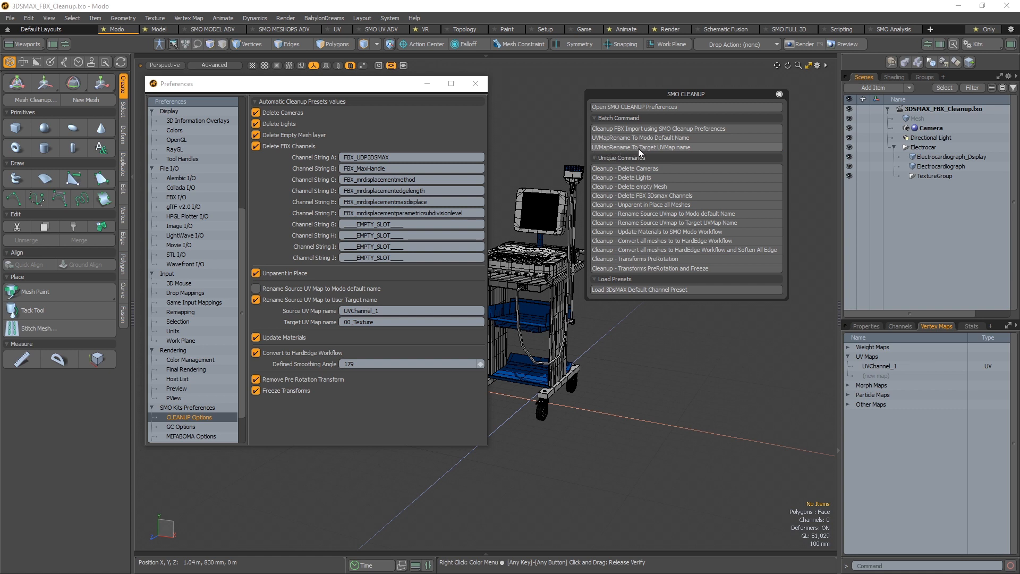
left_click(385, 322)
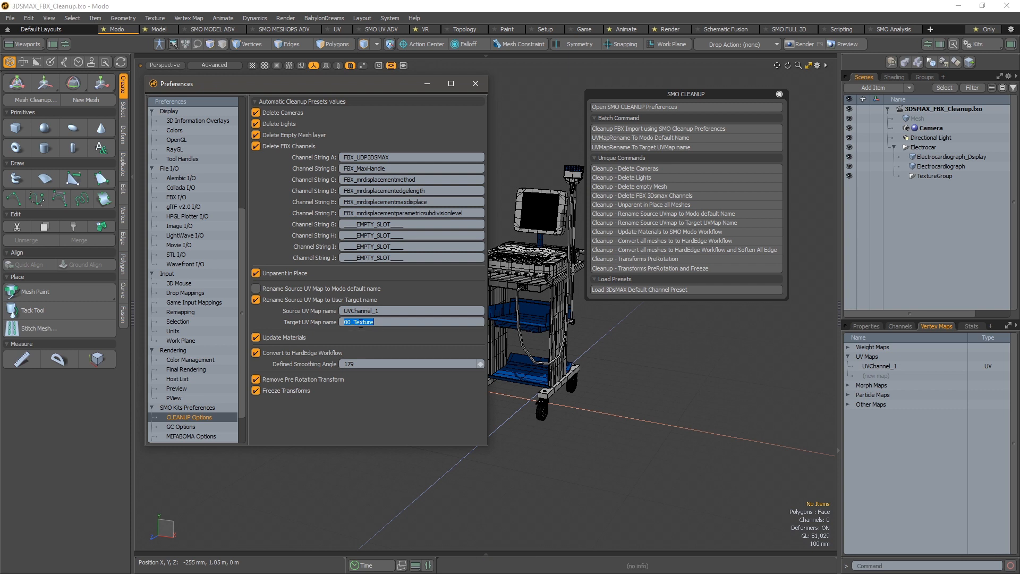
type("hgu")
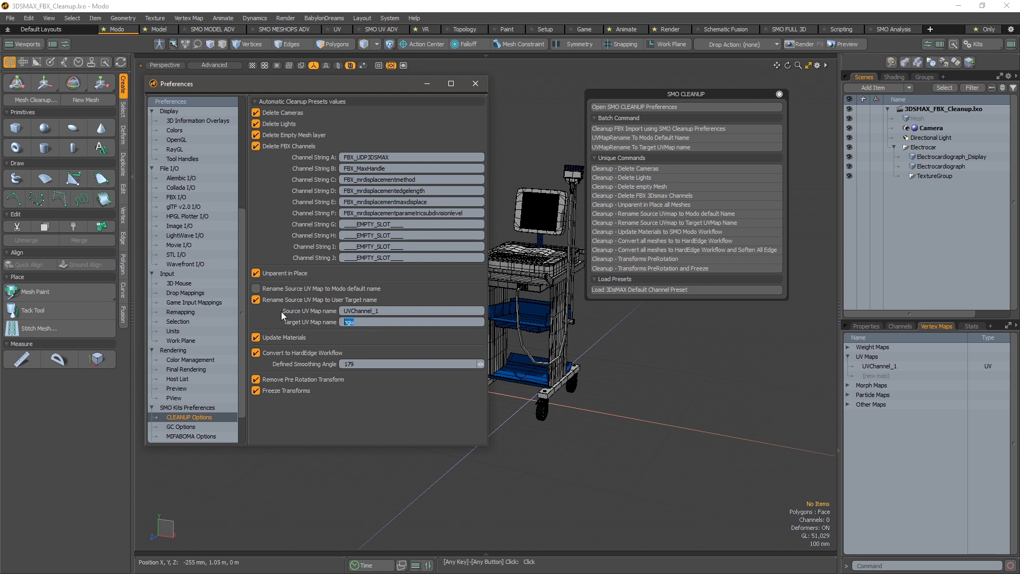
key("BackSpace")
key("BackSpace")
key("BackSpace")
type("nez")
key("BackSpace")
type("w")
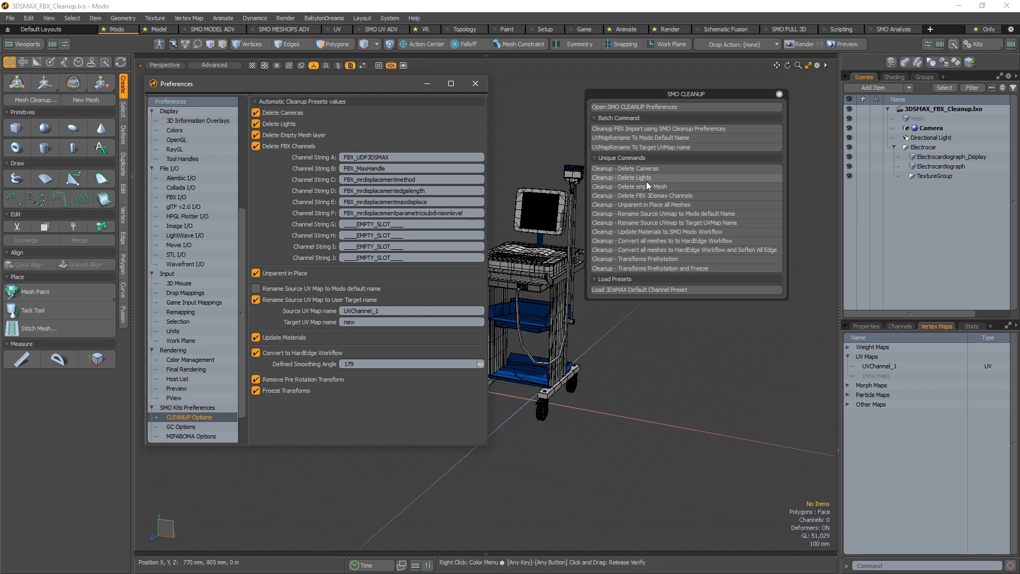
- Run the FBX import cleanup on the scene using the SMO Cleanup preferences
left_click_drag(700, 96, 694, 100)
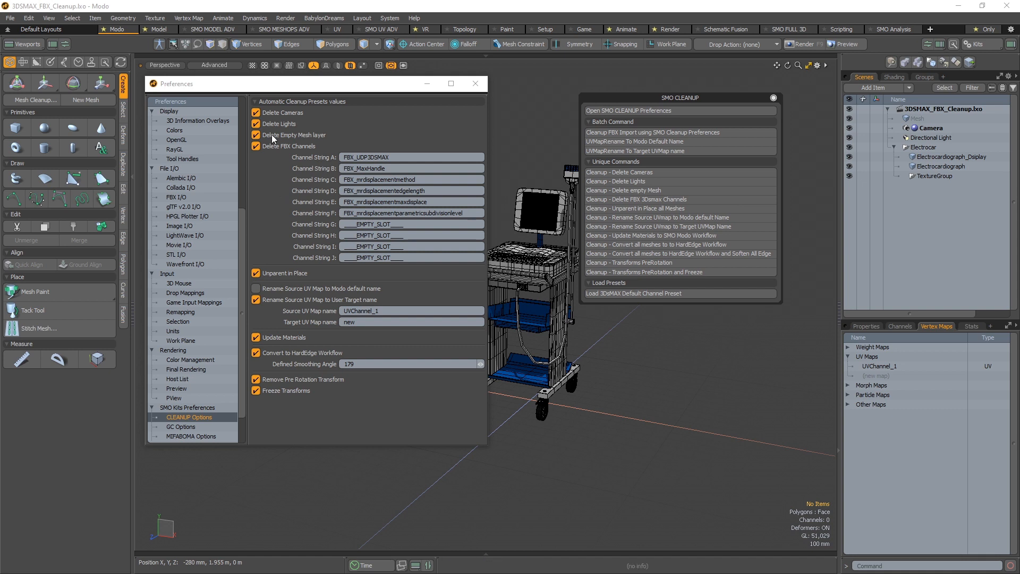
left_click_drag(693, 98, 681, 85)
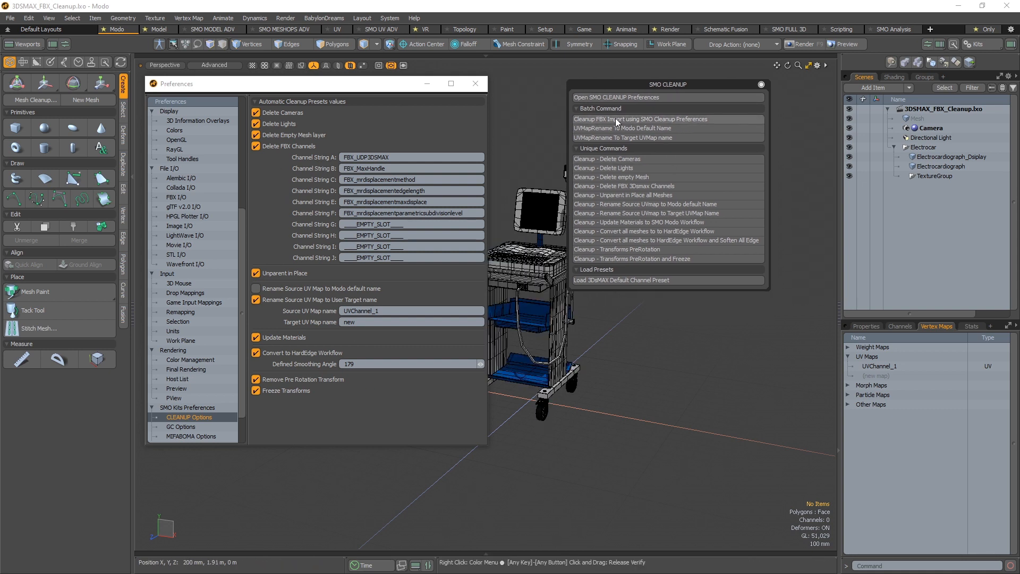
left_click(630, 119)
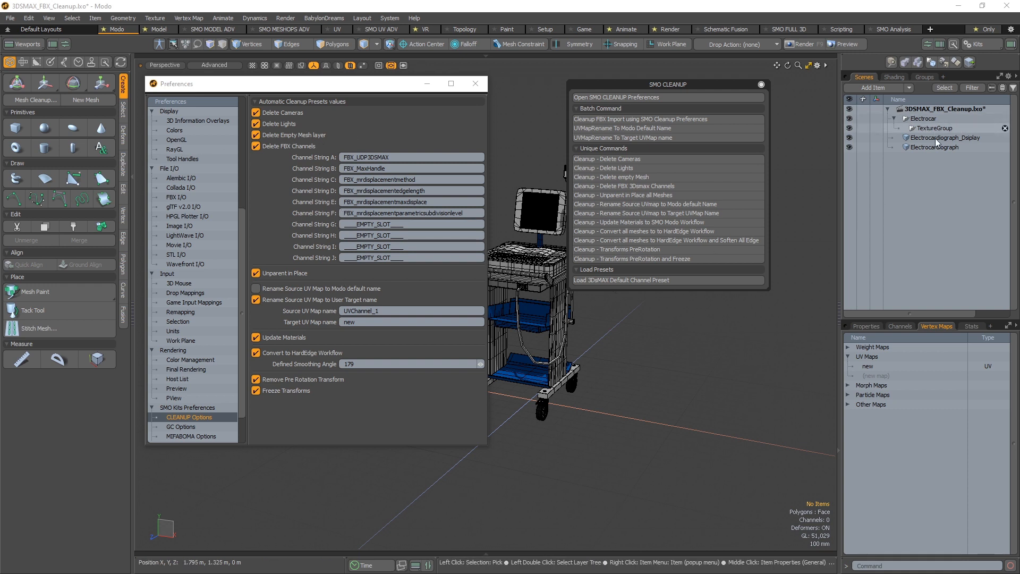
- Select the "new" UV map and check it against the display and cart meshes
left_click(925, 364)
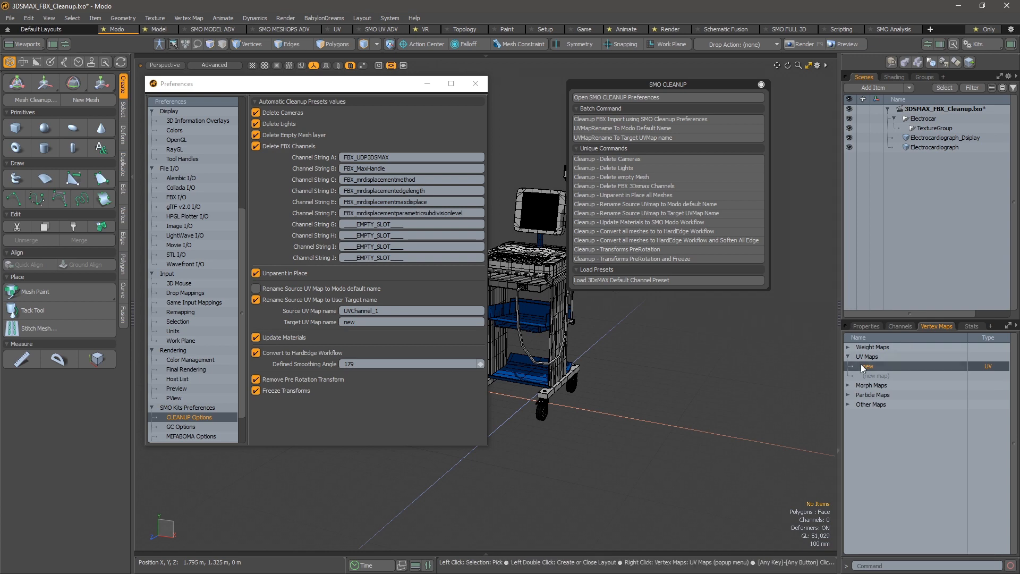
left_click(554, 220)
left_click(553, 220)
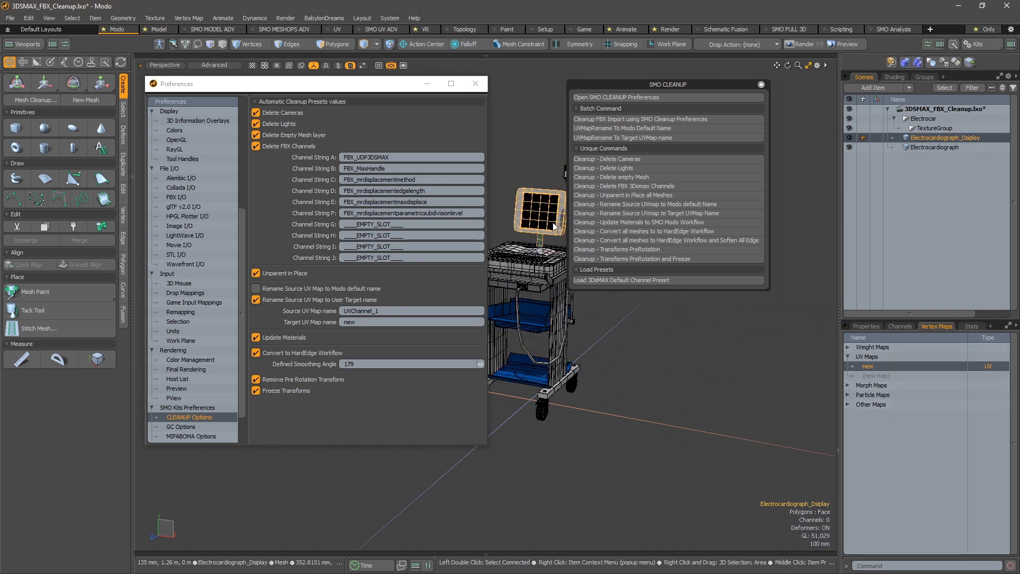
left_click(546, 316)
left_click(681, 371)
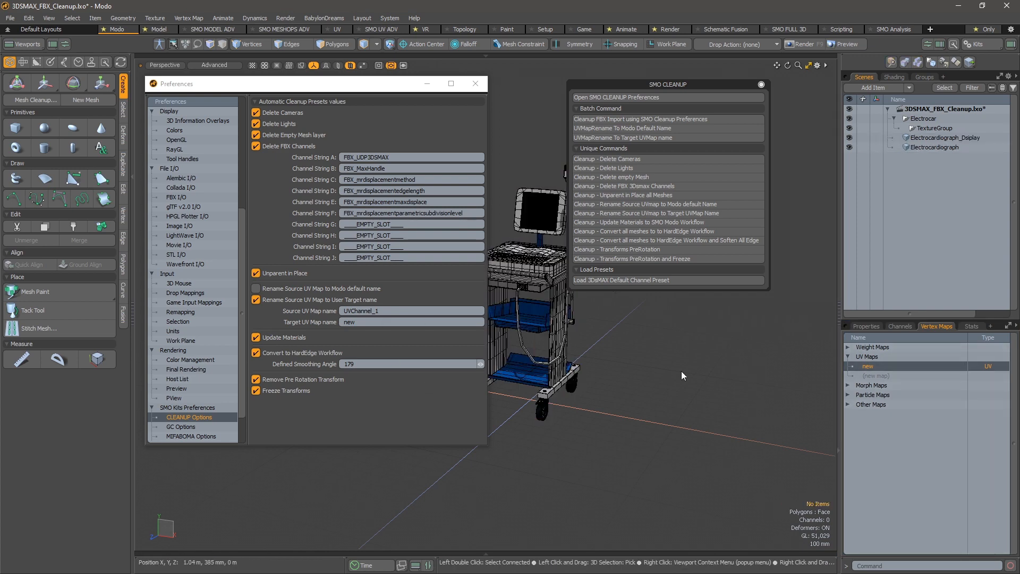
- Undo the FBX cleanup and the target UV map name change
key("ctrl+z")
key("ctrl+z")
key("ctrl+z")
key("ctrl+z")
key("ctrl+z")
key("ctrl+z")
key("ctrl+z")
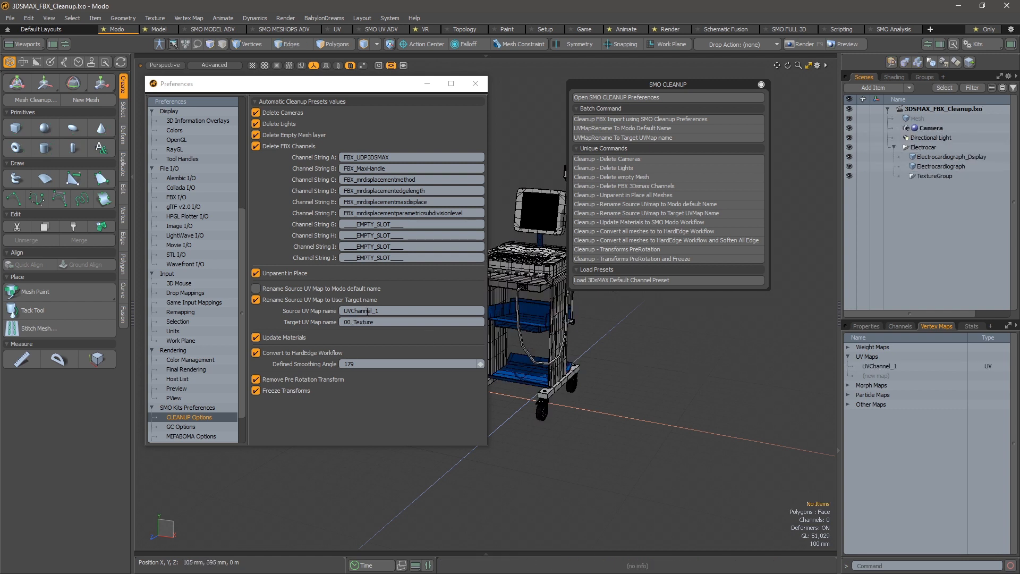
- Set the source UV map renaming to the Modo default name and rerun the FBX import cleanup with these preferences
left_click(308, 289)
left_click(293, 299)
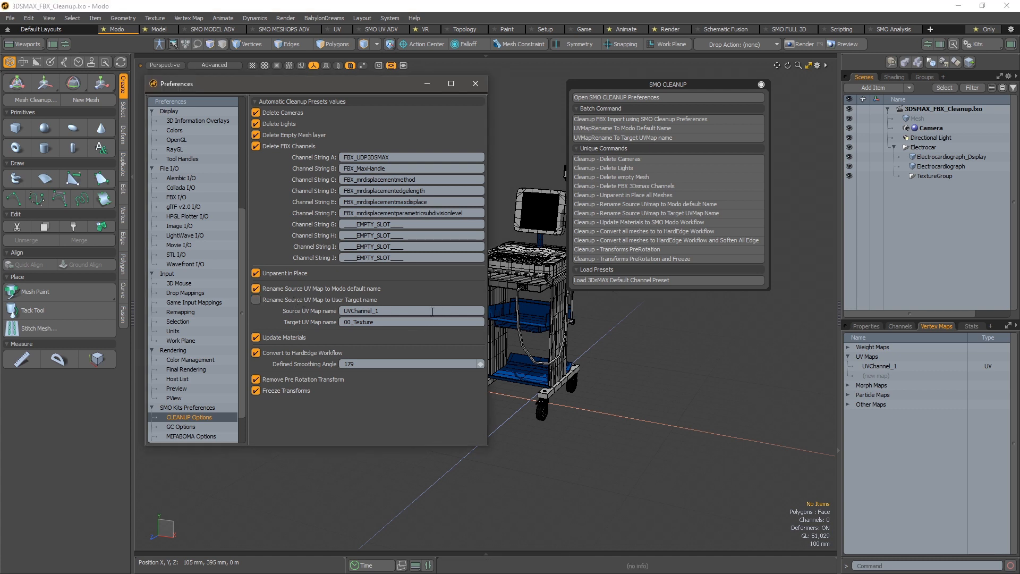
left_click(618, 129)
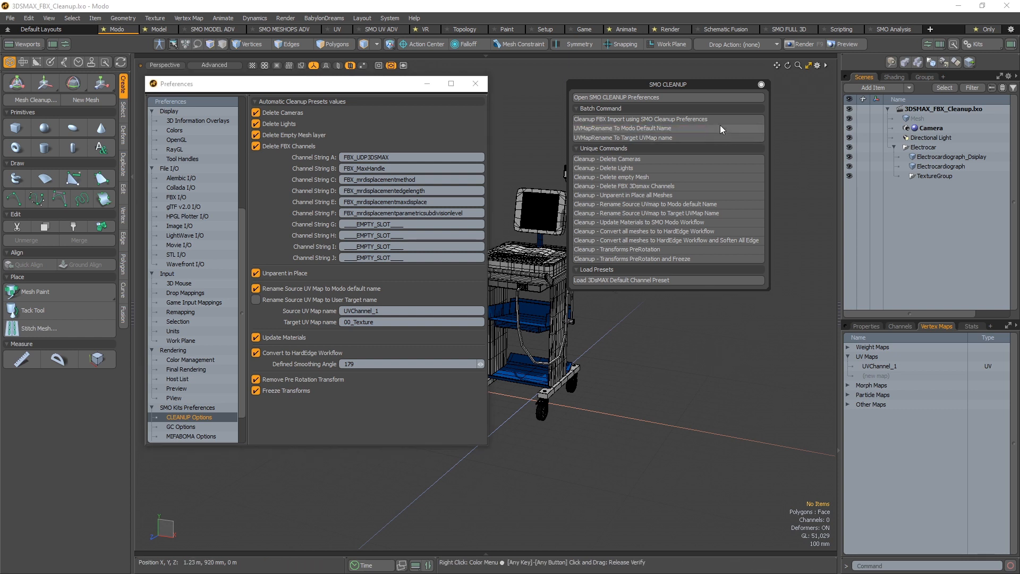
left_click(719, 98)
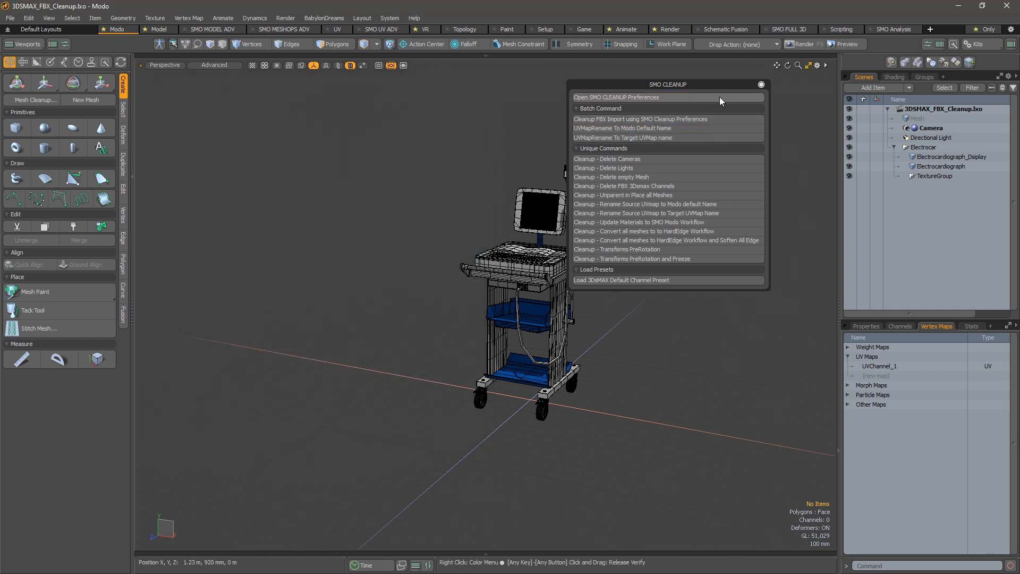
left_click(706, 118)
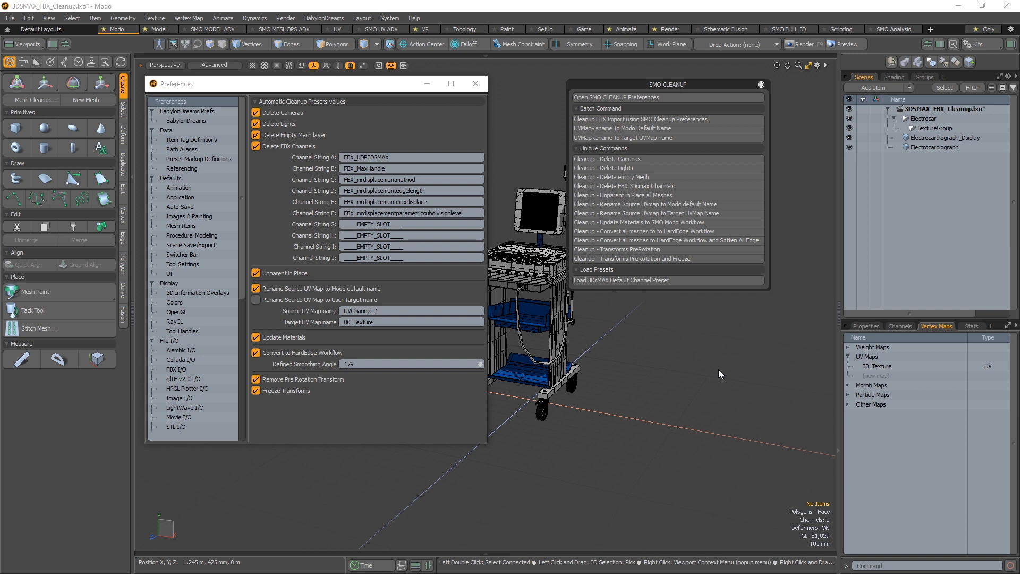
- Close the Preferences window and the SMO Cleanup command palette
left_click(476, 83)
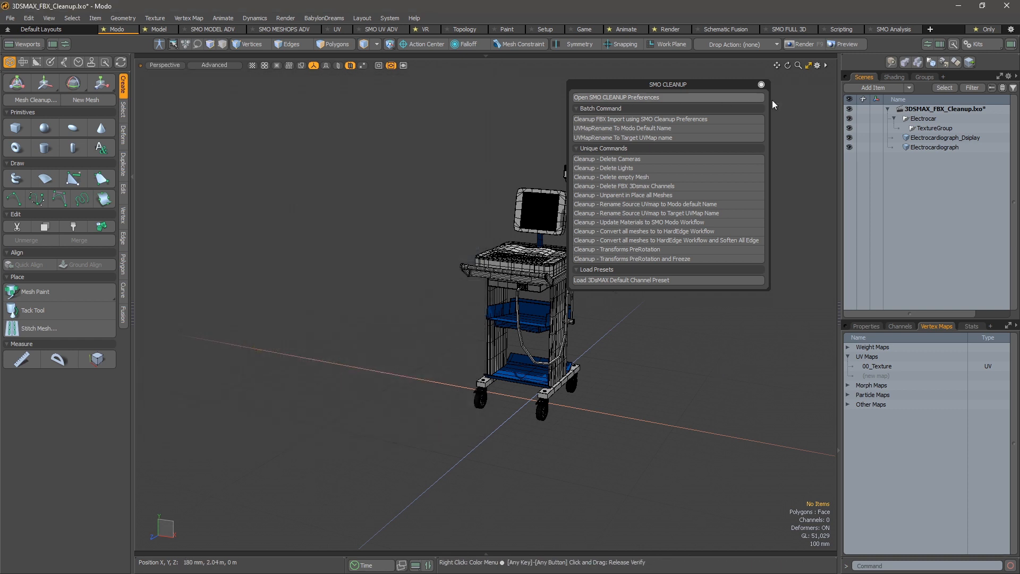
left_click(761, 85)
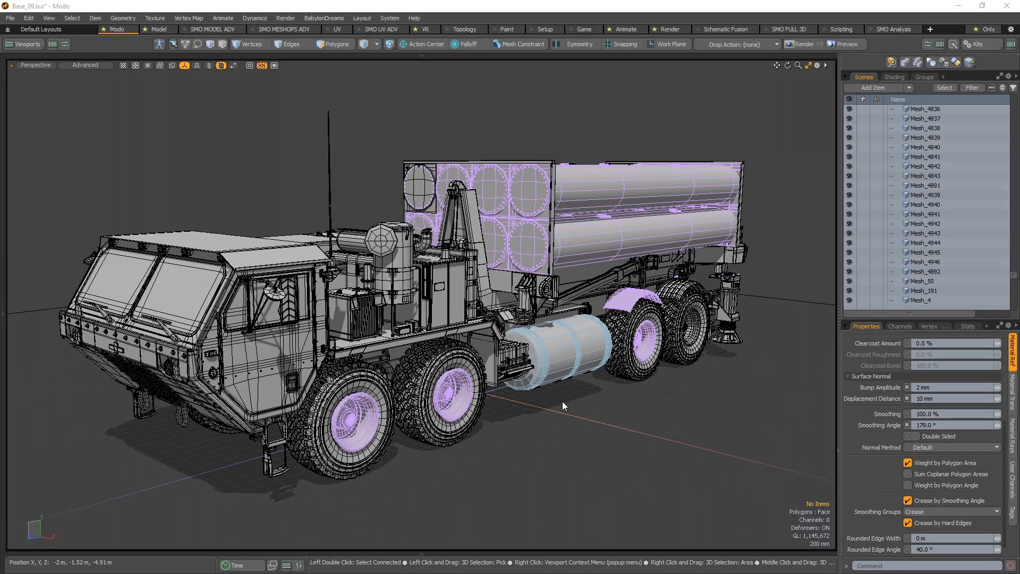
- Select the truck's tyre meshes through the Wheels selection set and isolate them in the viewport
left_click_drag(626, 402, 621, 394, "alt")
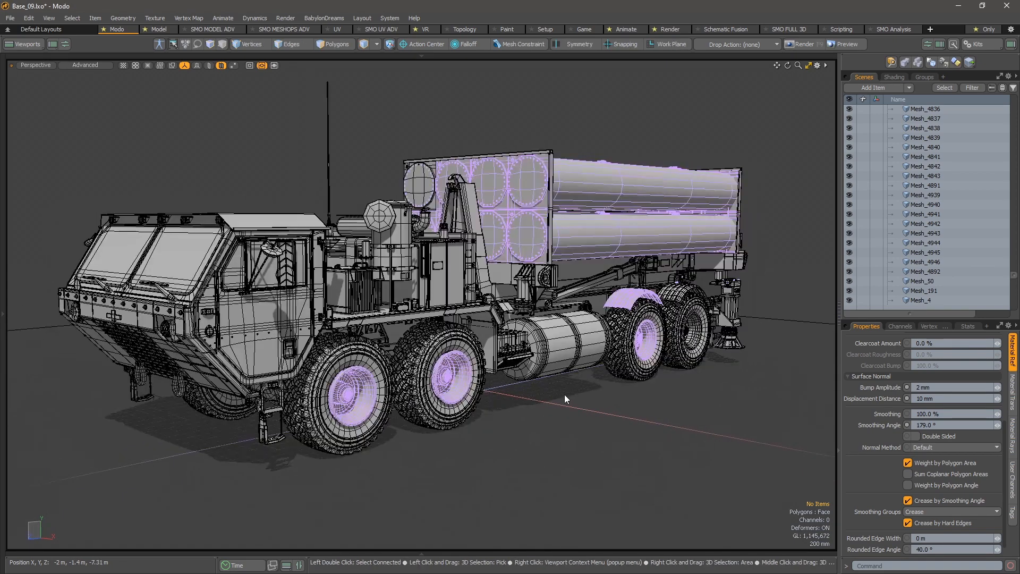
left_click(390, 371, "shift")
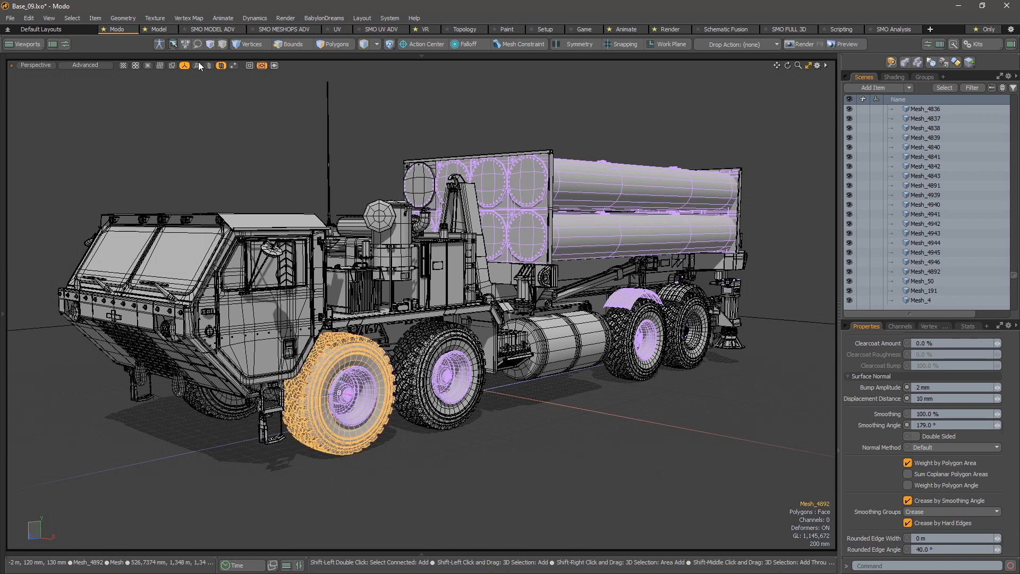
left_click(194, 49)
left_click(172, 44)
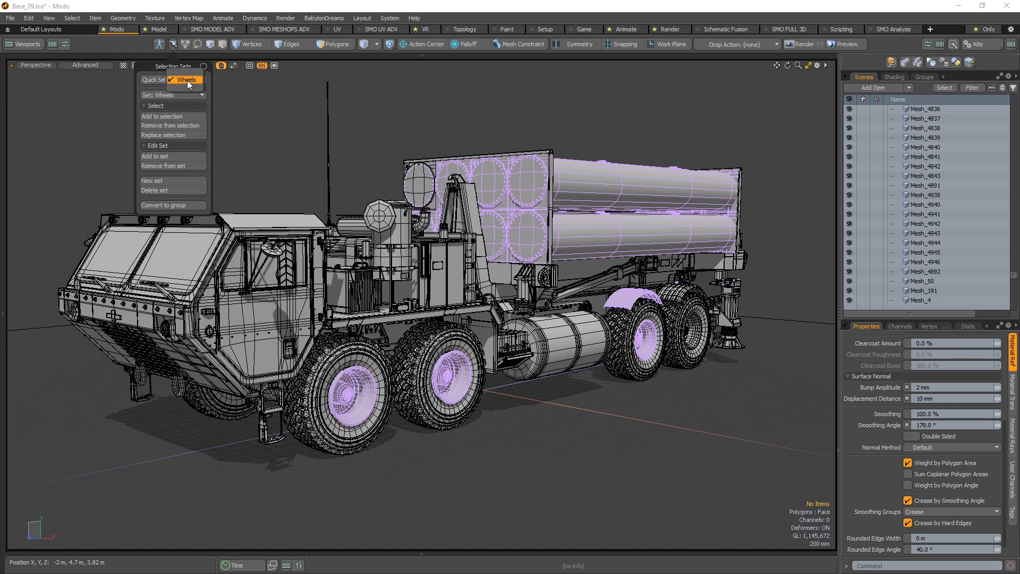
left_click(186, 80)
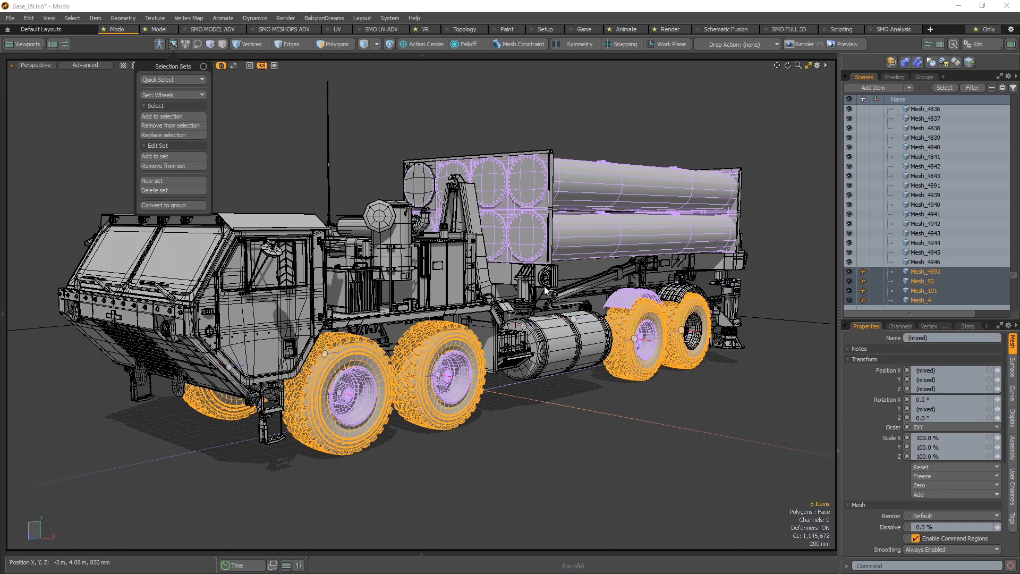
key("shift+h")
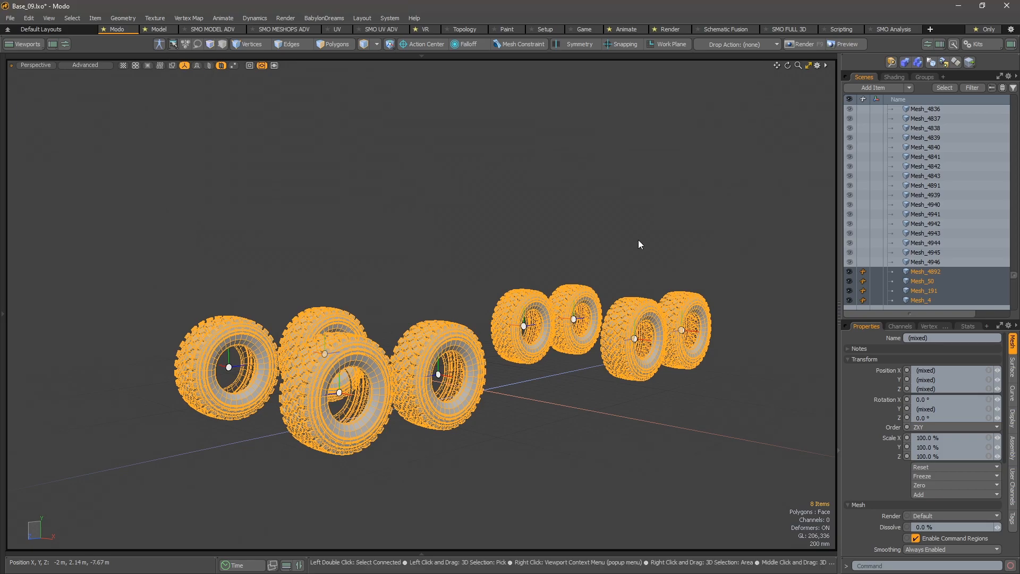
- Examine the isolated tyres from several sides, selecting individual ones to check their separate meshes and centres
left_click_drag(638, 240, 472, 294, "alt")
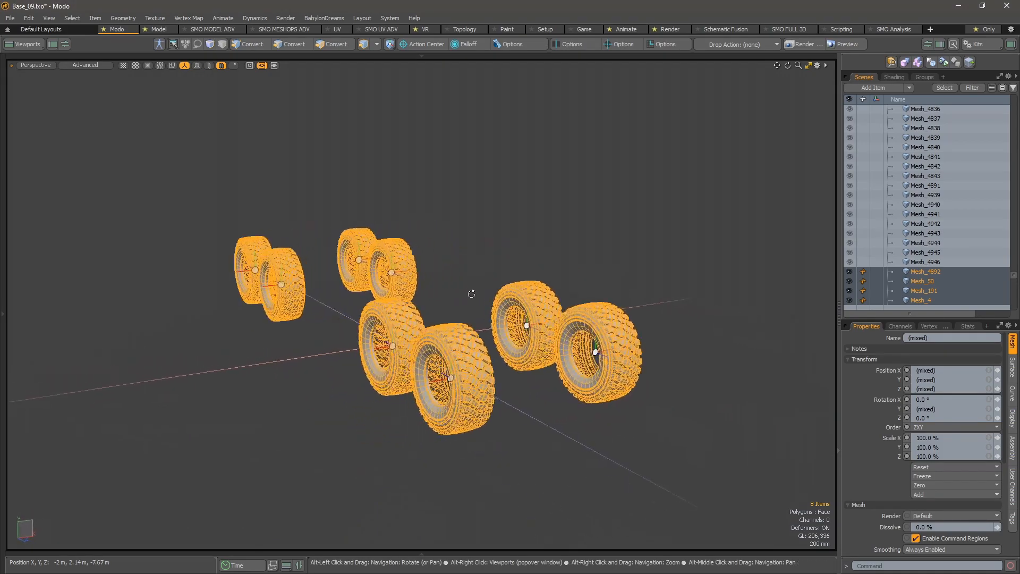
scroll(470, 276, "up", 3)
left_click(467, 262)
left_click_drag(248, 282, 372, 313, "alt")
left_click(308, 321)
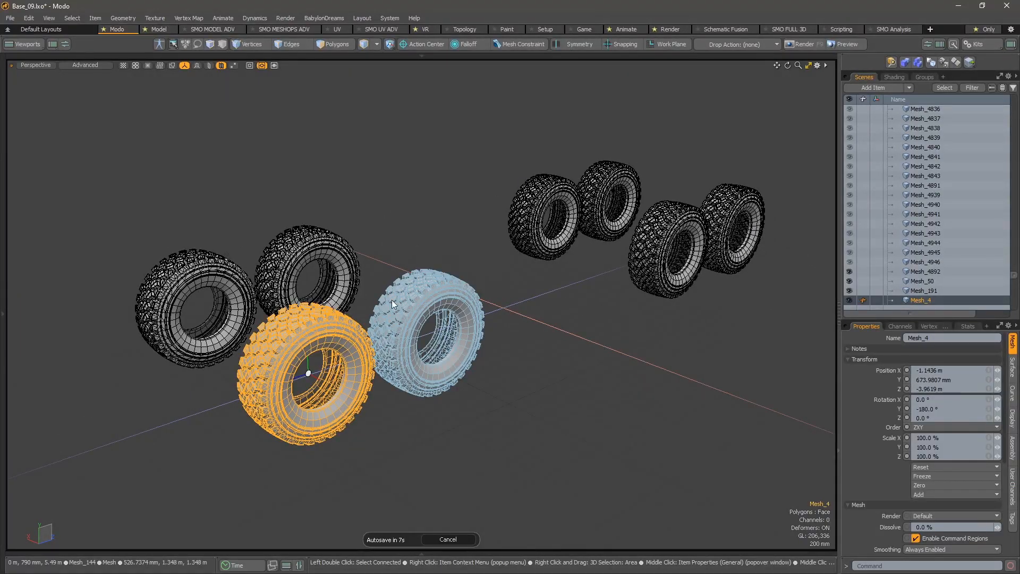
left_click_drag(313, 336, 668, 425, "alt")
left_click(668, 425)
left_click(575, 346)
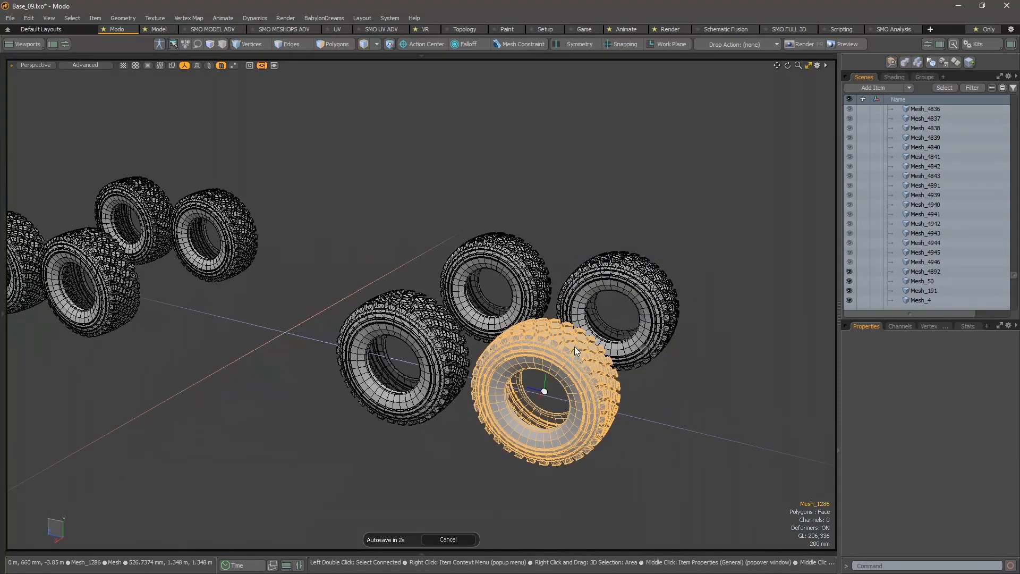
left_click(394, 280)
left_click_drag(395, 280, 612, 348, "alt")
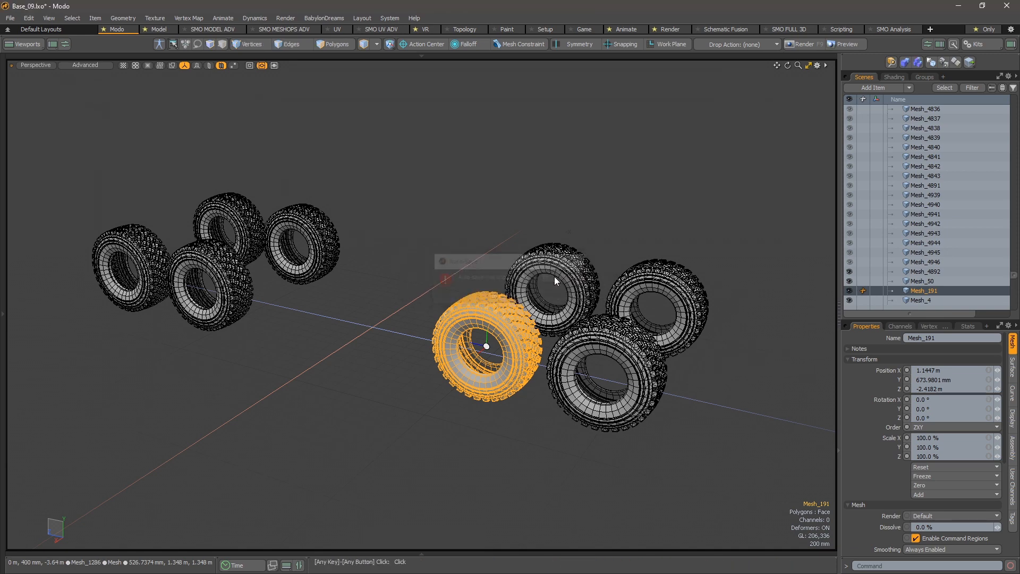
- Select all the tyres with foreground tyre Mesh_1286 last as source, and replace the others using Replace Target by Instance
mouse_move(498, 174)
right_mouse_down()
mouse_move(244, 104)
mouse_move(257, 380)
mouse_move(532, 268)
mouse_move(741, 255)
mouse_move(602, 372)
right_mouse_up()
left_click(602, 342, "shift")
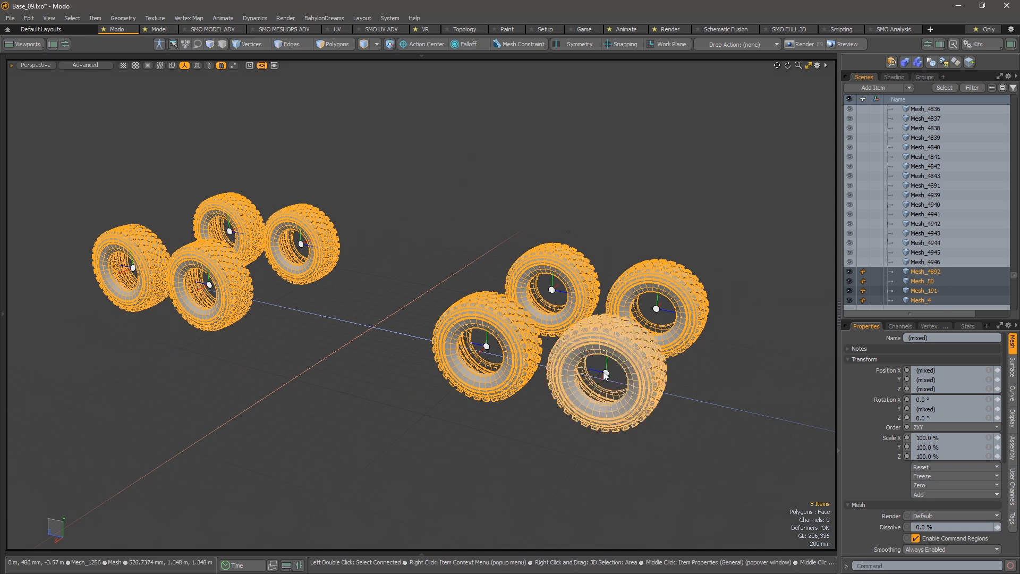
left_click_drag(590, 359, 558, 329, "alt")
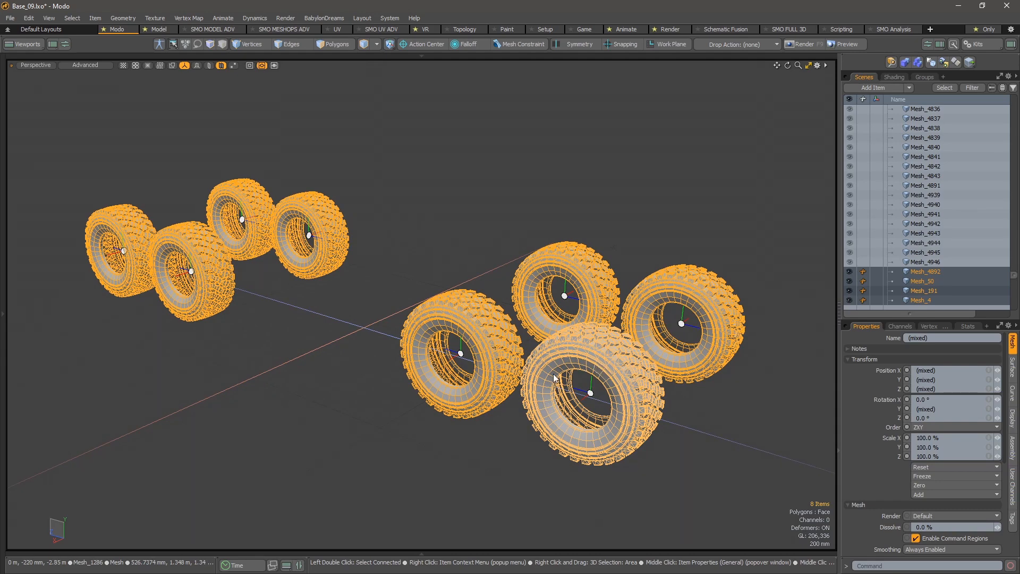
key("ctrl+shift+space")
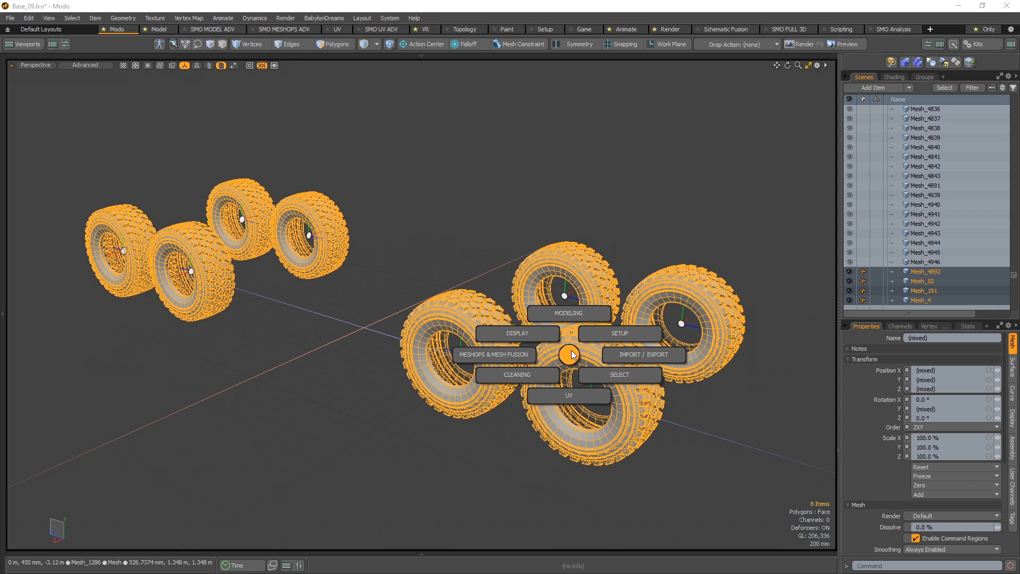
left_click(571, 316)
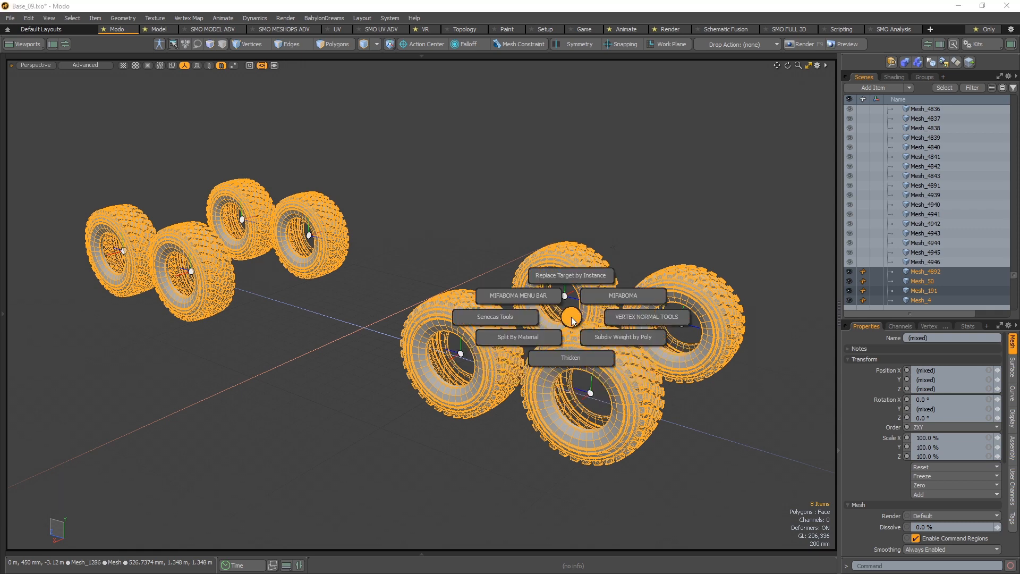
left_click(570, 276)
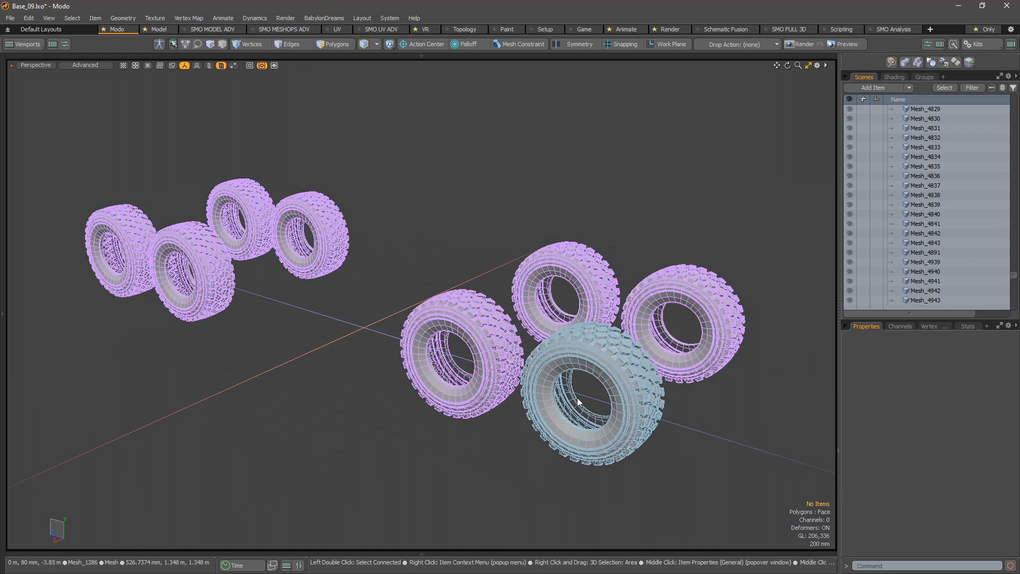
left_click(603, 377)
left_click_drag(659, 403, 480, 411, "alt+shift")
left_click(696, 401)
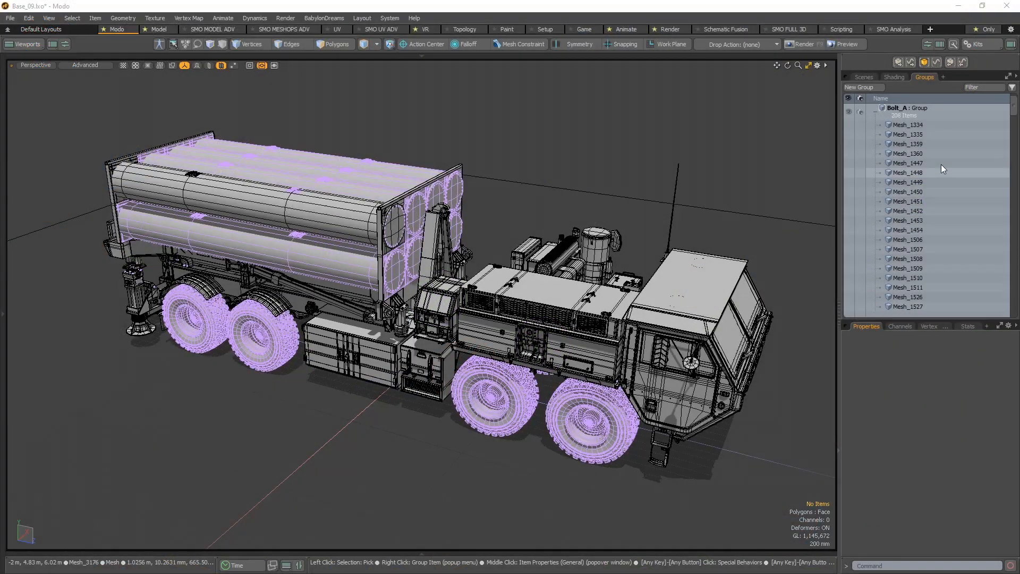
- Select all items of the Bolt_A group, isolate them in the viewport and clear the selection
left_click(951, 117)
right_click(951, 116)
mouse_move(967, 221)
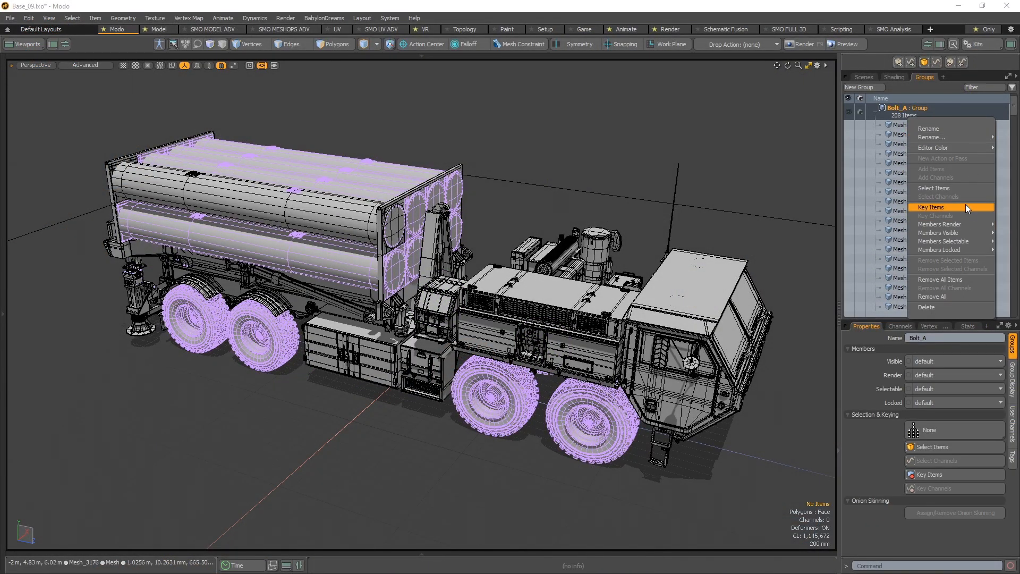
left_click(959, 187)
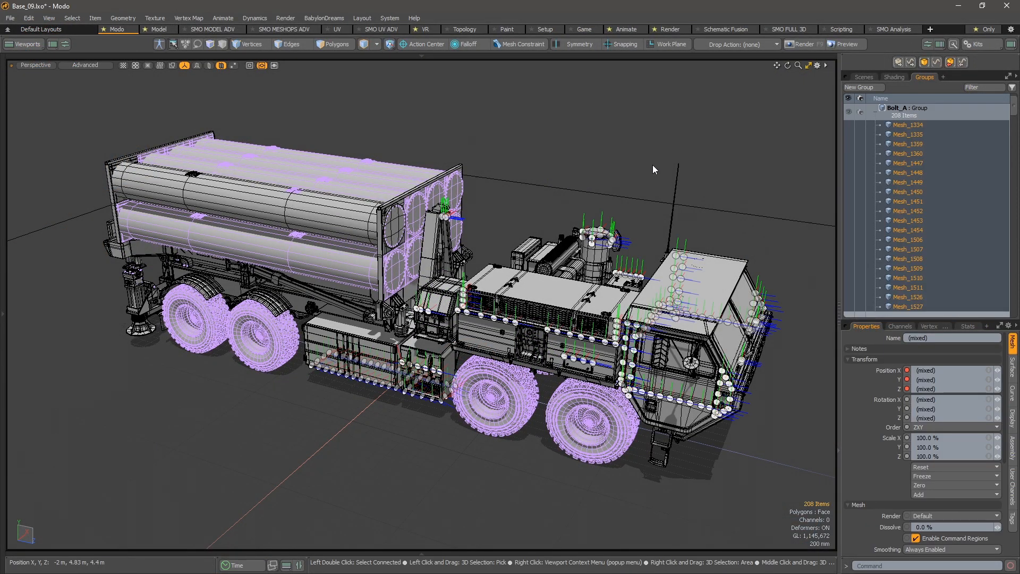
key("shift+h")
left_click(507, 318)
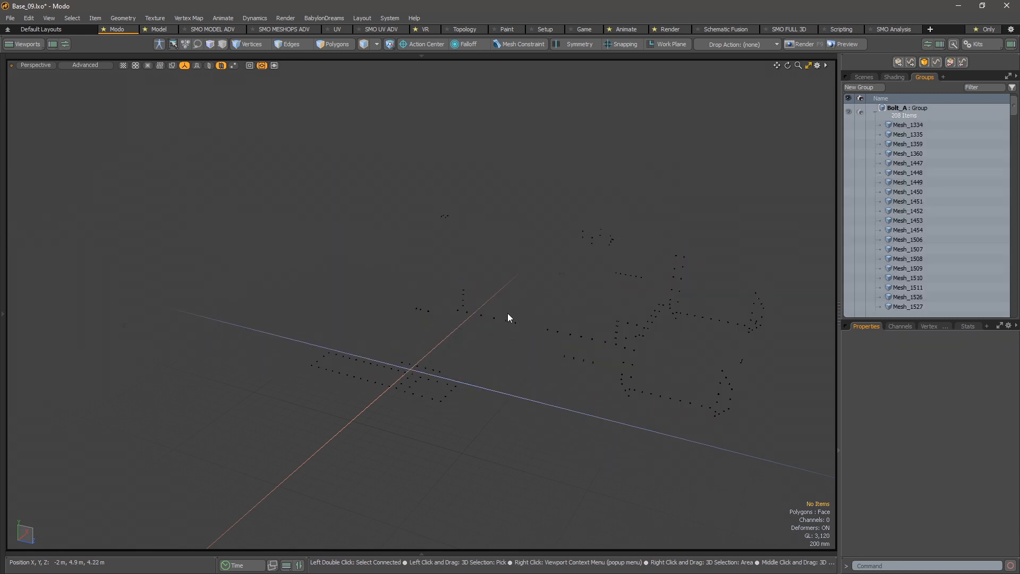
- Select the short row of bolts Mesh_1447 to Mesh_1454, frame them closely and isolate them
right_click_drag(504, 349, 668, 346, "alt")
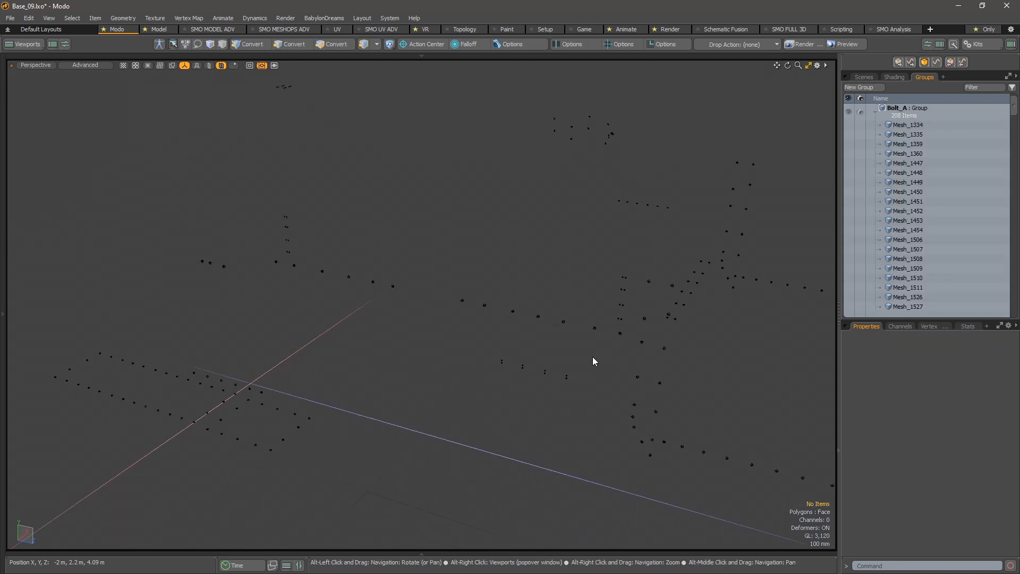
mouse_move(594, 361)
right_mouse_down("shift")
mouse_move(442, 349)
mouse_move(588, 419)
right_mouse_up("shift")
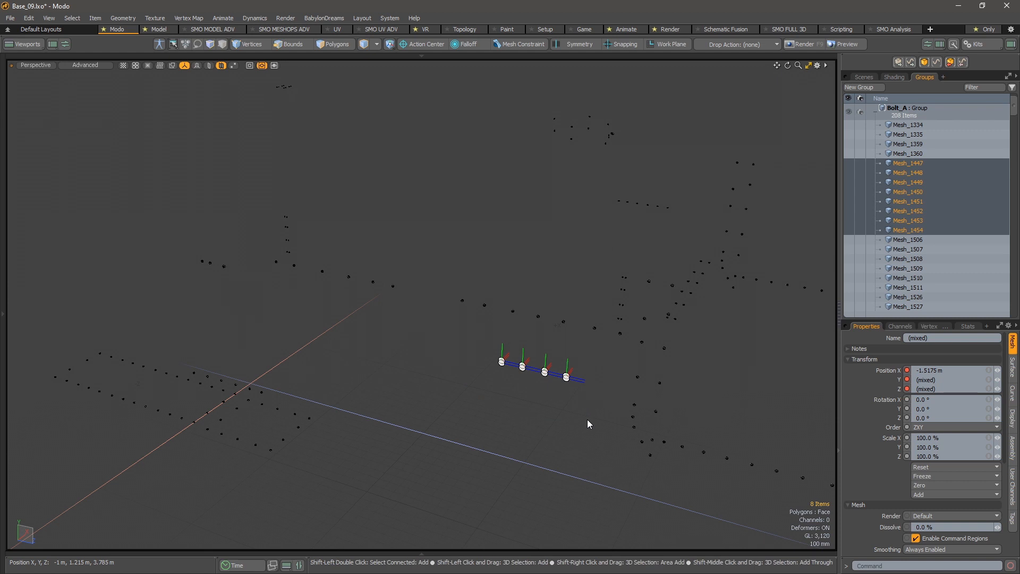
key("shift+a")
left_click_drag(353, 287, 542, 362, "alt")
right_click_drag(542, 367, 480, 377, "alt")
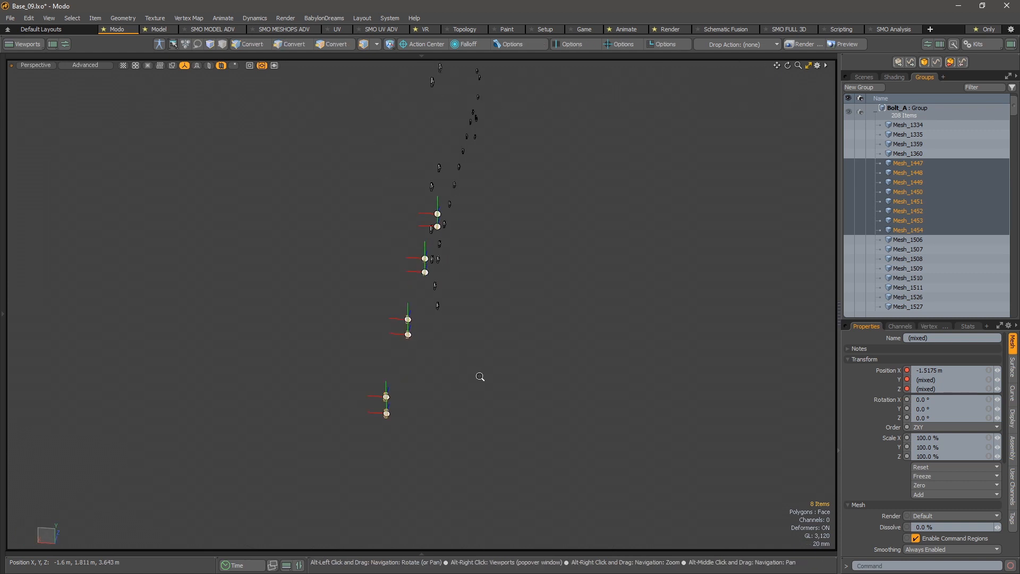
left_click_drag(479, 376, 352, 206, "alt")
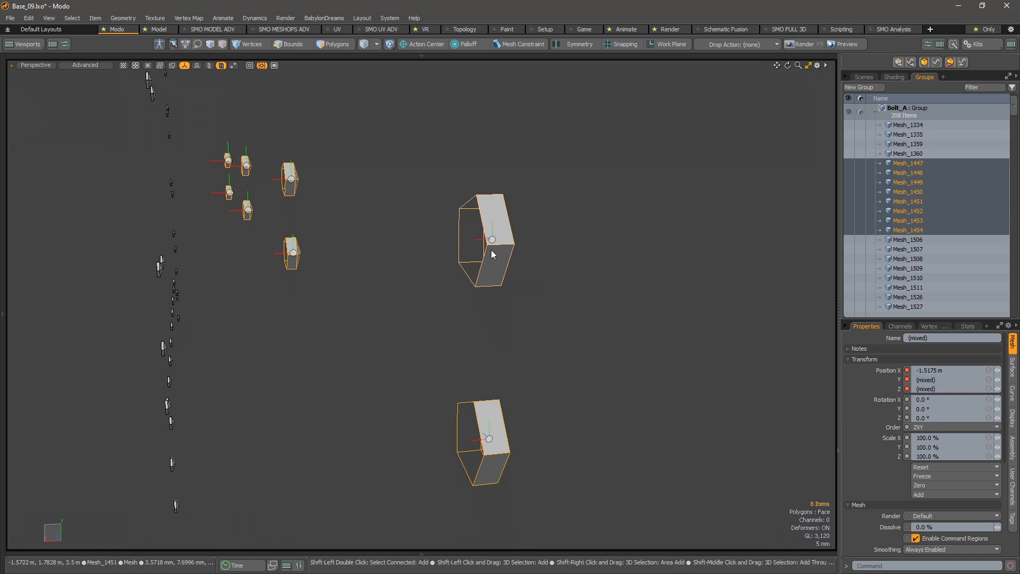
left_click_drag(477, 247, 396, 233, "alt")
left_click(471, 270)
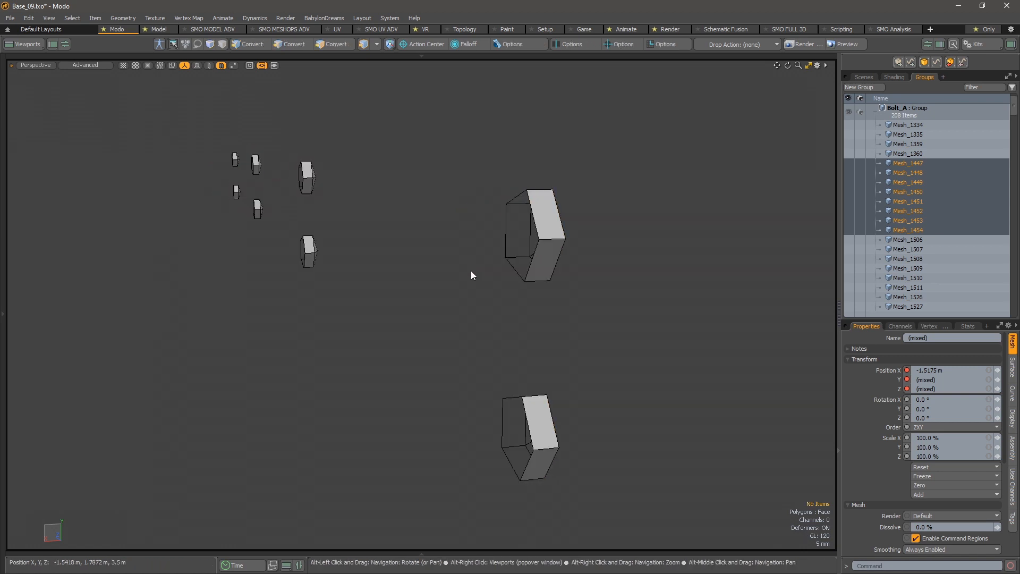
- Select the nearest upper bolt, Mesh_1451, and examine its hexagonal geometry and centre from several sides
left_click(539, 226)
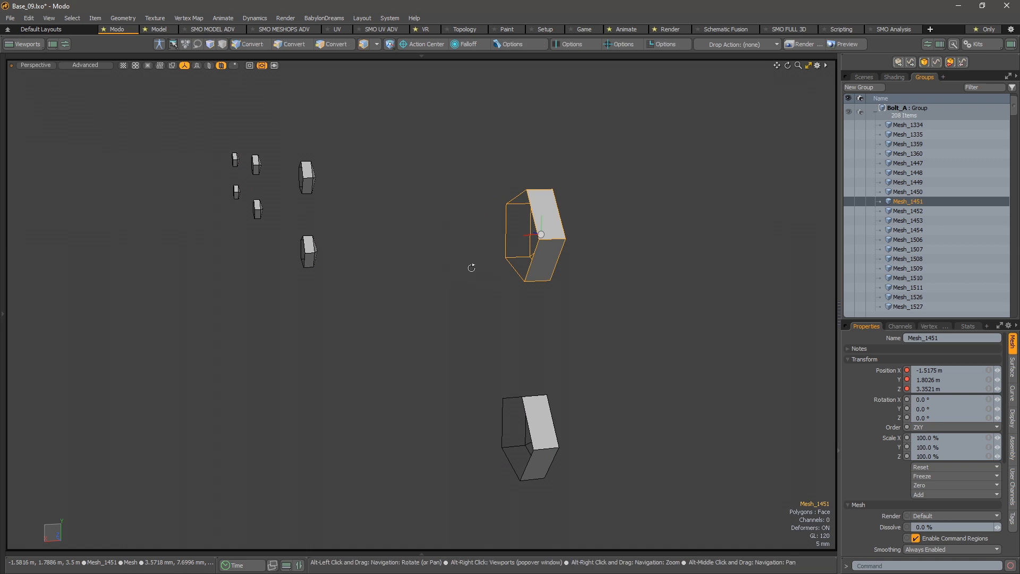
left_click_drag(471, 266, 607, 135, "alt")
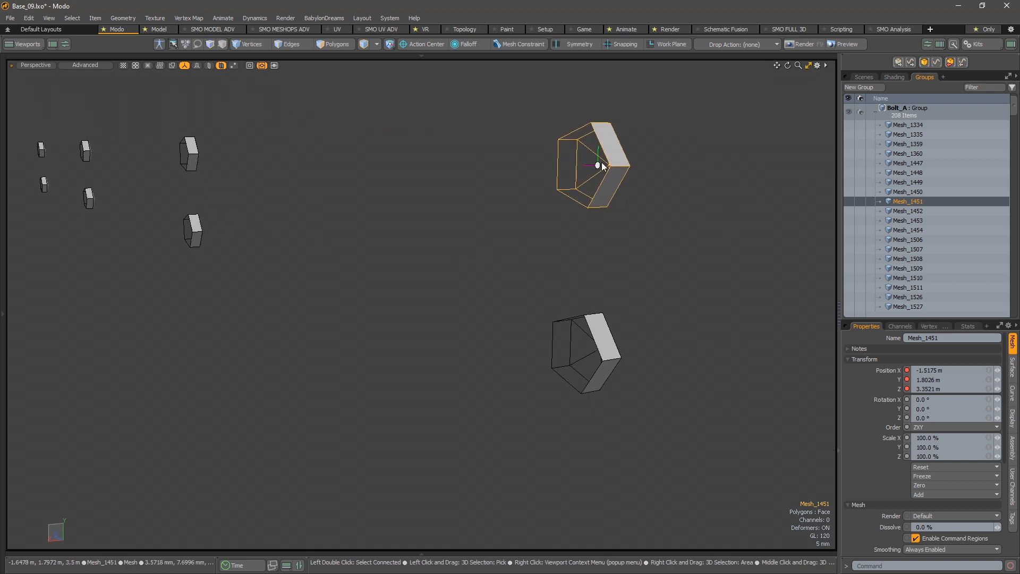
left_click_drag(588, 206, 414, 221, "alt")
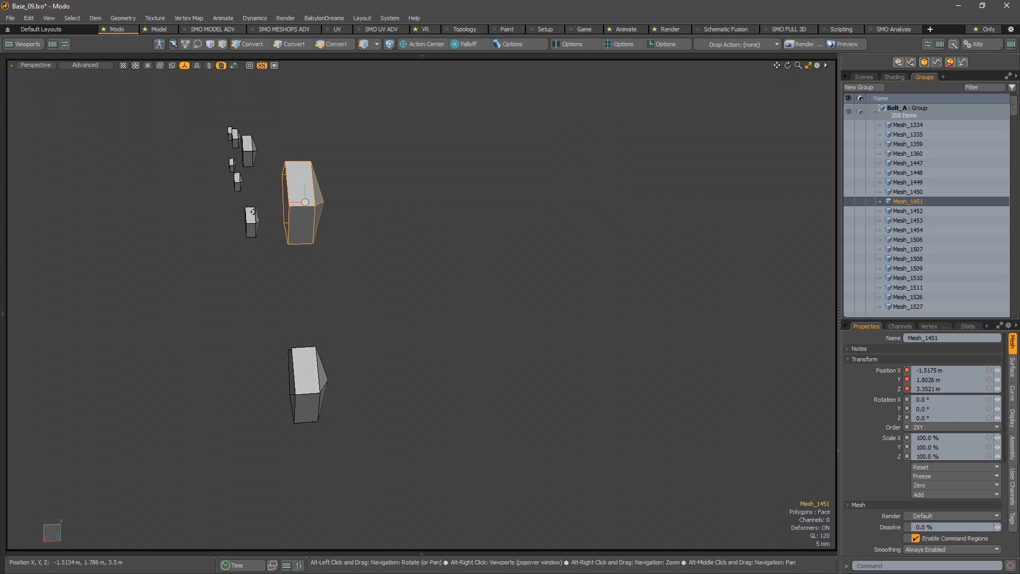
left_click_drag(253, 212, 314, 171, "alt")
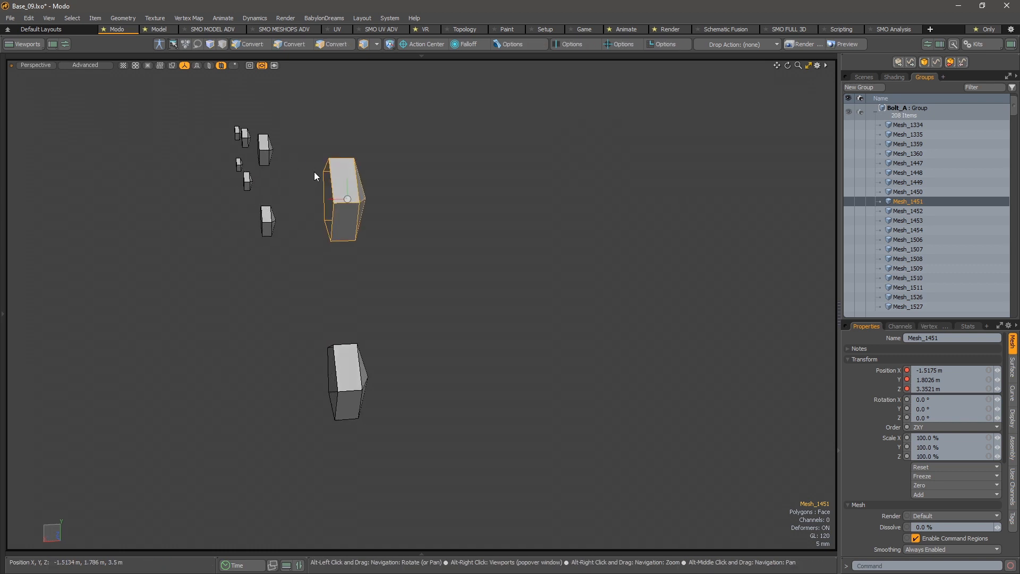
left_click(460, 235)
left_click(347, 191)
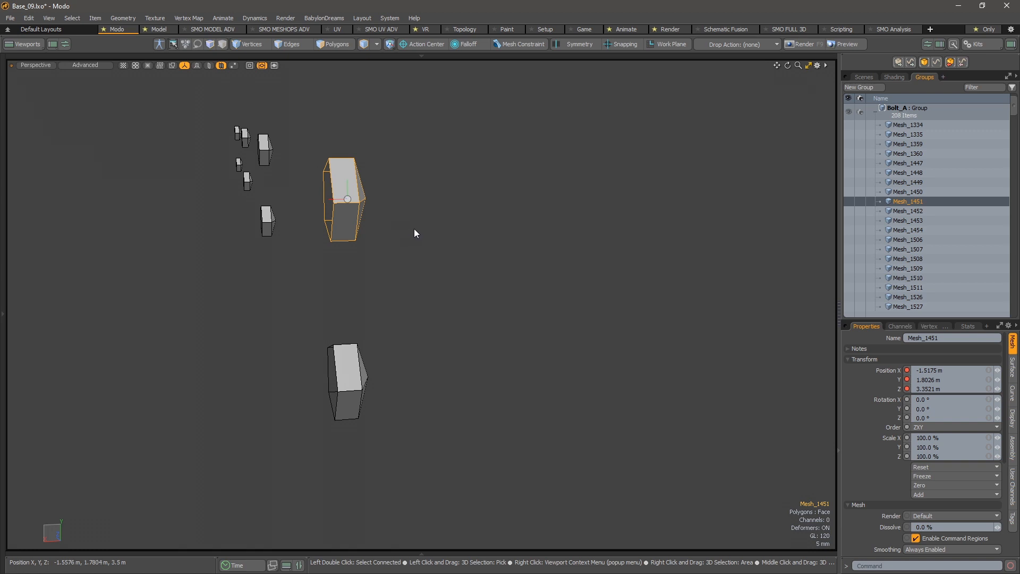
left_click_drag(408, 245, 354, 266, "alt")
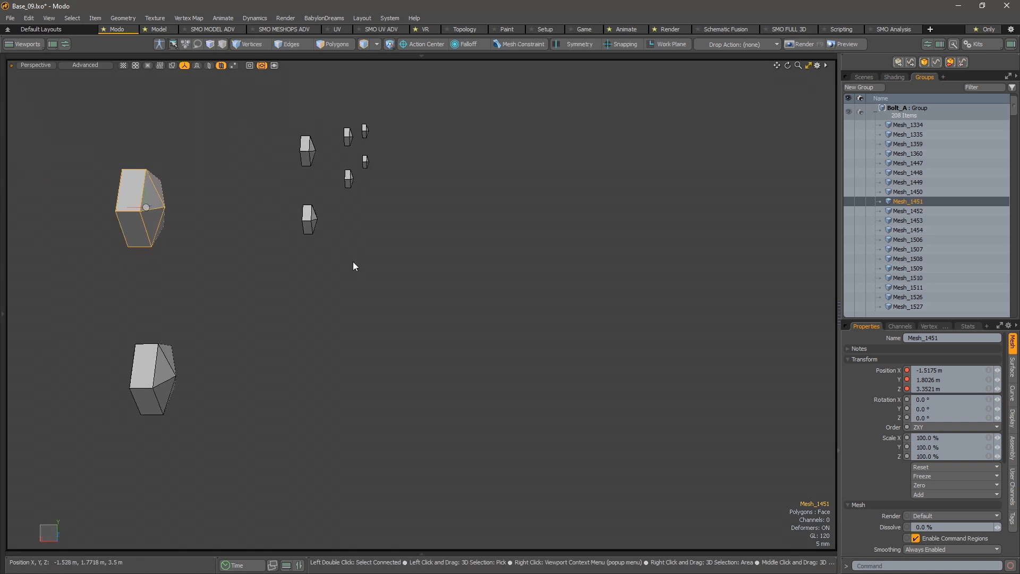
- Try converting bolt Mesh_1451 to a subdivision surface and inspect its shape beside the other bolts
key("Tab")
left_click_drag(182, 219, 317, 236, "alt")
left_click(313, 239)
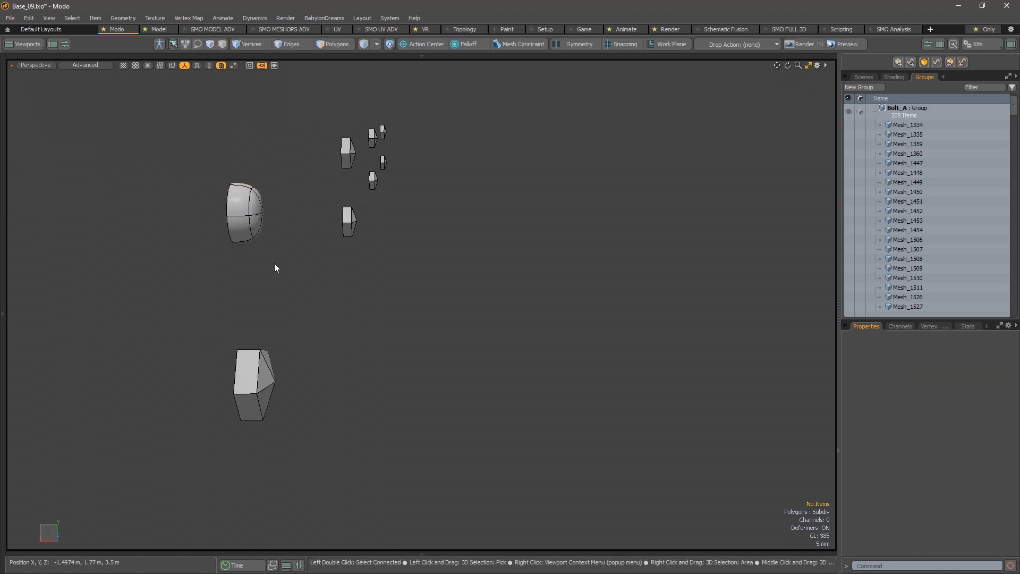
left_click_drag(253, 229, 471, 252, "alt")
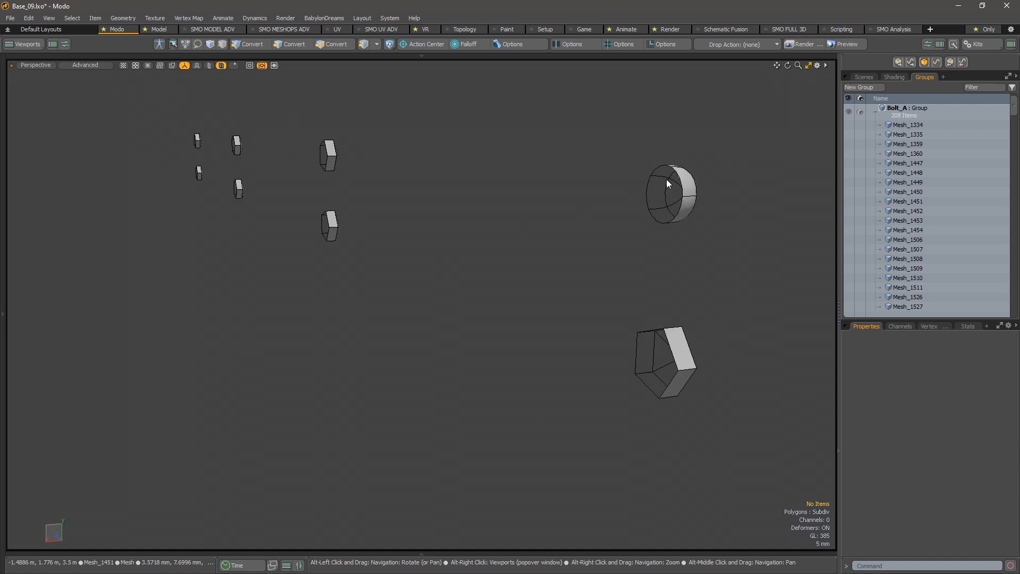
- Switch bolt Mesh_1451 from subdivision back to plain face polygons
left_click(673, 202)
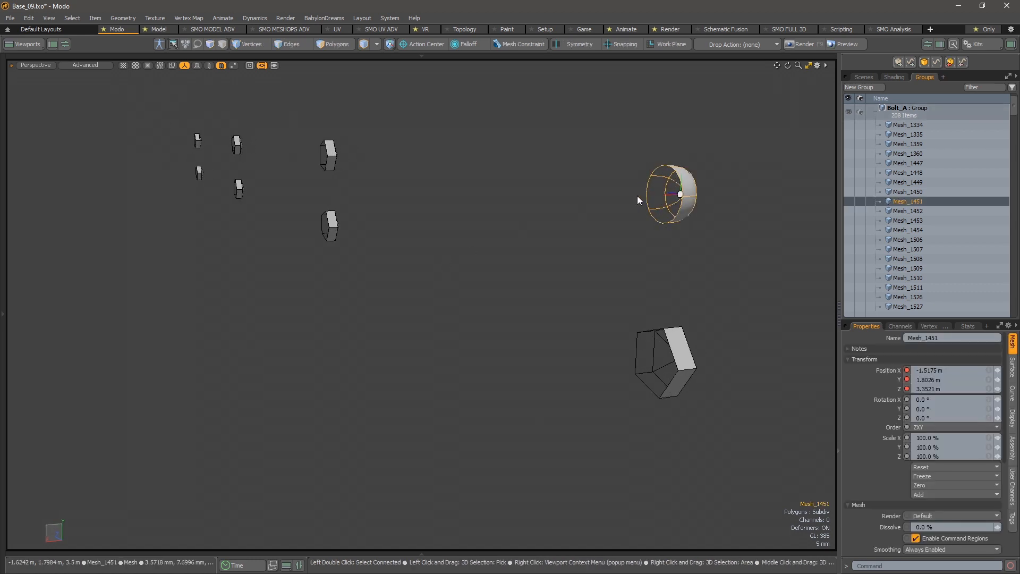
key("Tab")
left_click_drag(704, 196, 645, 260, "alt")
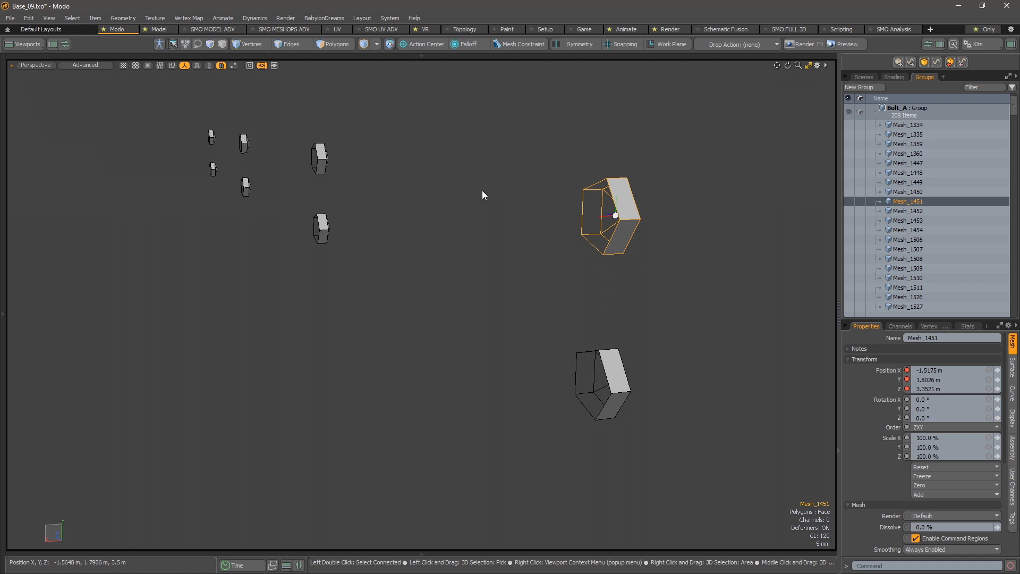
- Select the eight isolated bolts Mesh_1447 to Mesh_1454 and bring up the centre tools for them
mouse_move(290, 98)
right_mouse_down()
mouse_move(200, 103)
mouse_move(307, 298)
mouse_move(692, 414)
mouse_move(695, 184)
mouse_move(685, 197)
right_mouse_up()
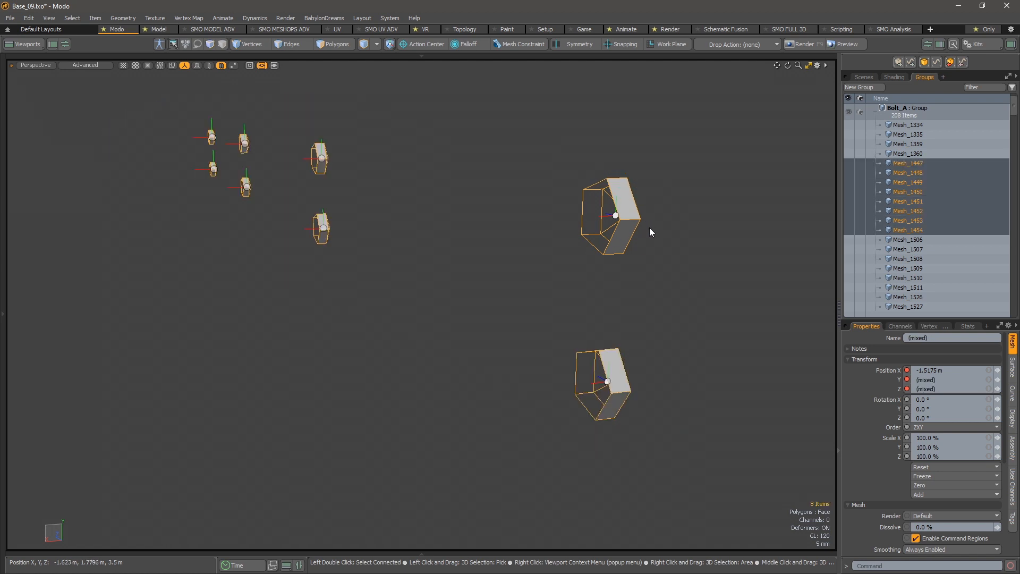
key("ctrl+space")
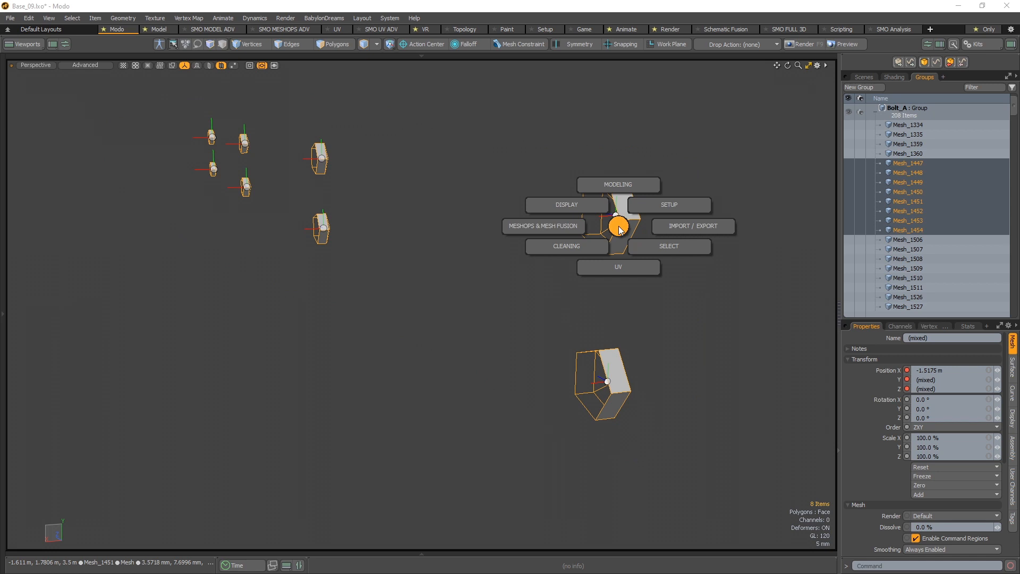
left_click(654, 204)
left_click(655, 248)
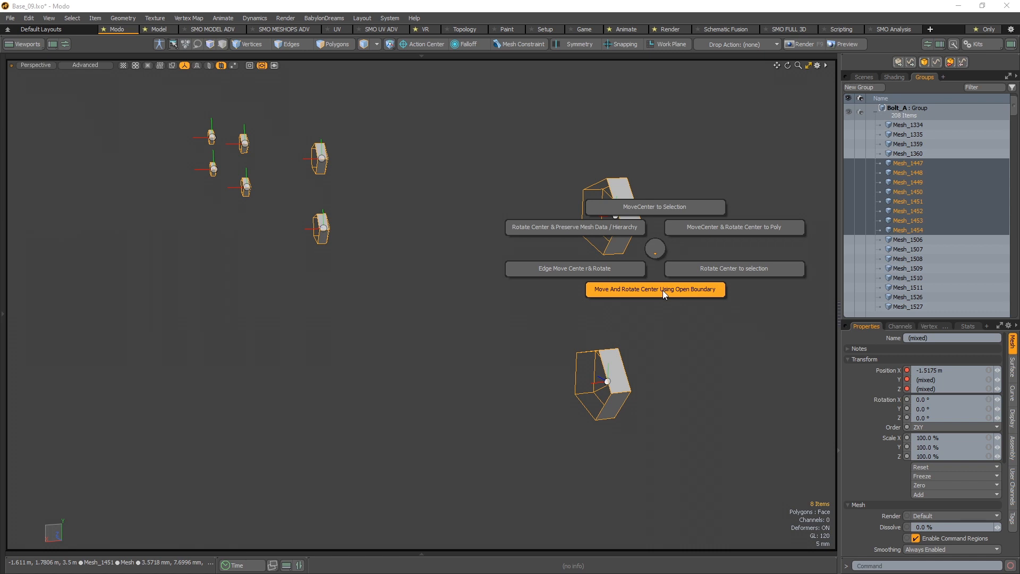
left_click(655, 248)
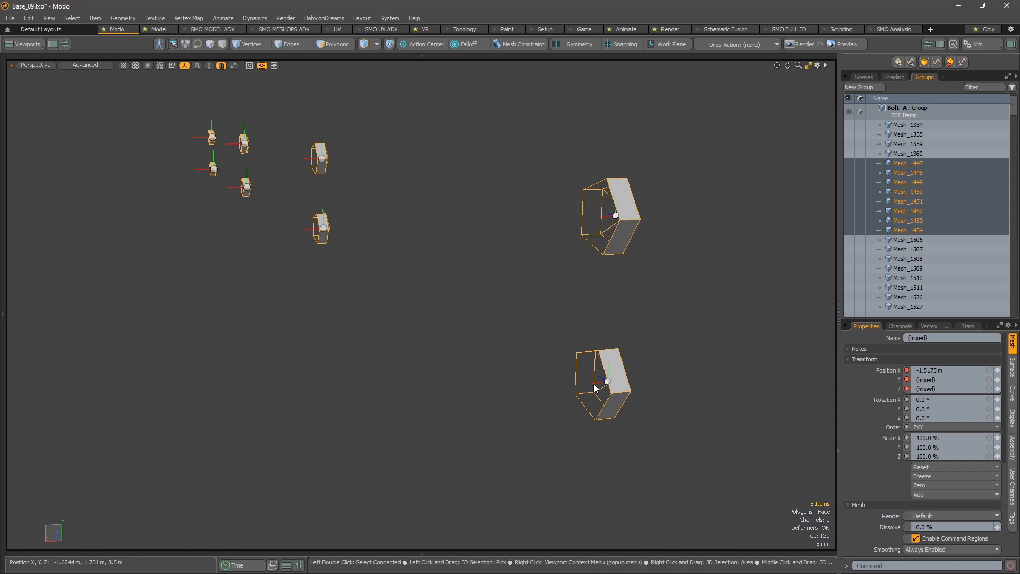
- Examine the selected bolts' open backs and the placement of their centres from several sides
left_click_drag(563, 248, 531, 237, "alt")
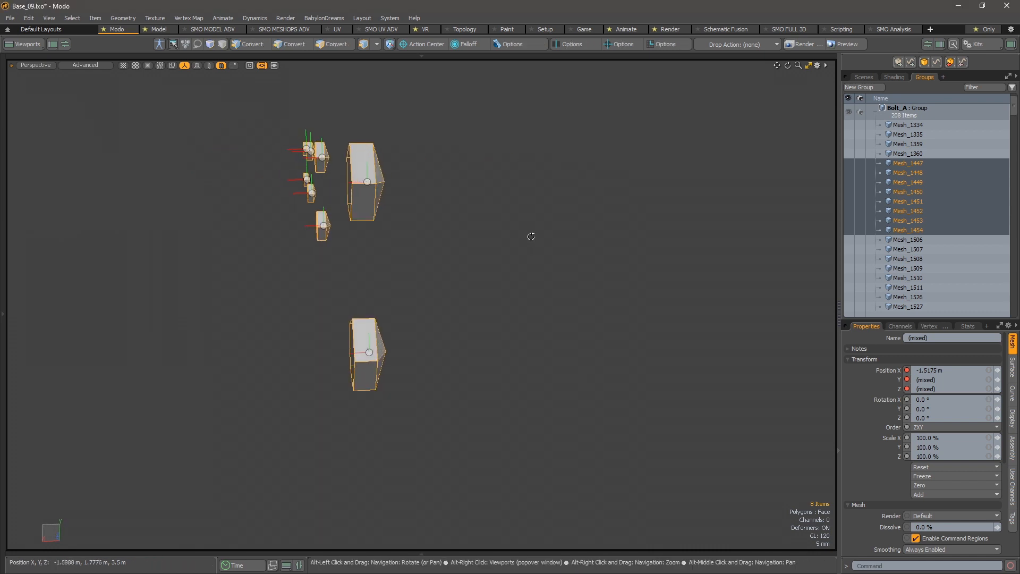
right_click_drag(298, 186, 349, 185, "alt")
middle_click_drag(366, 180, 356, 175, "alt")
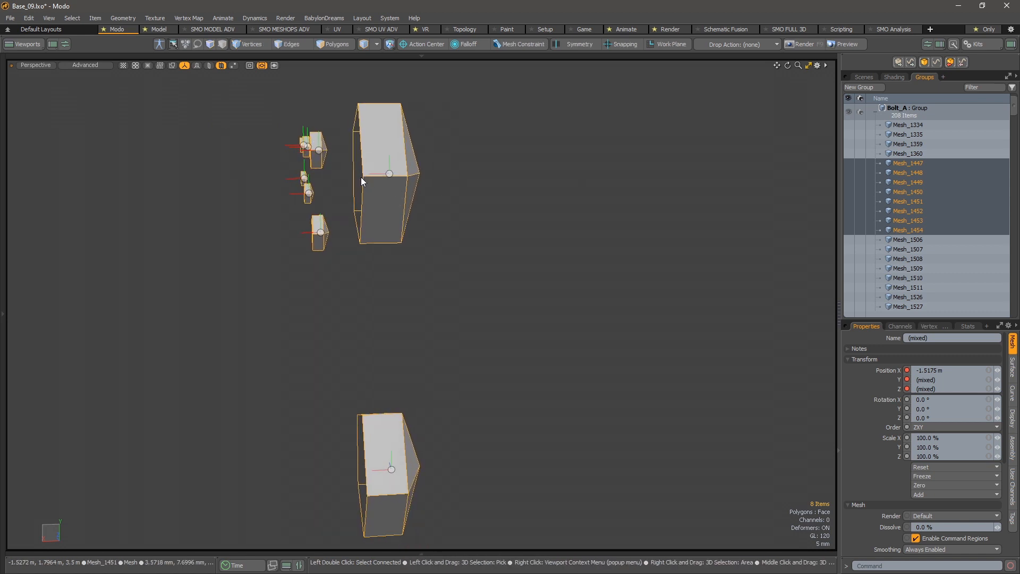
left_click_drag(357, 250, 564, 287, "alt")
left_click_drag(531, 247, 495, 178, "alt")
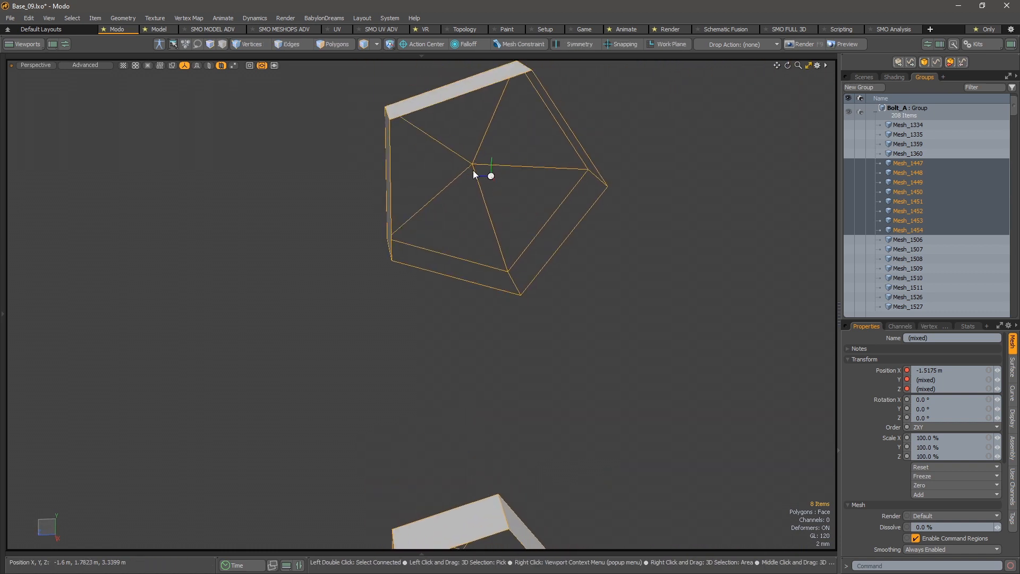
scroll(502, 199, "down", 5)
left_click_drag(511, 241, 413, 160, "alt")
left_click_drag(483, 236, 240, 289, "alt")
- Move and rotate the centres of the eight selected bolts using their open boundaries
key("ctrl+space")
left_click(272, 259)
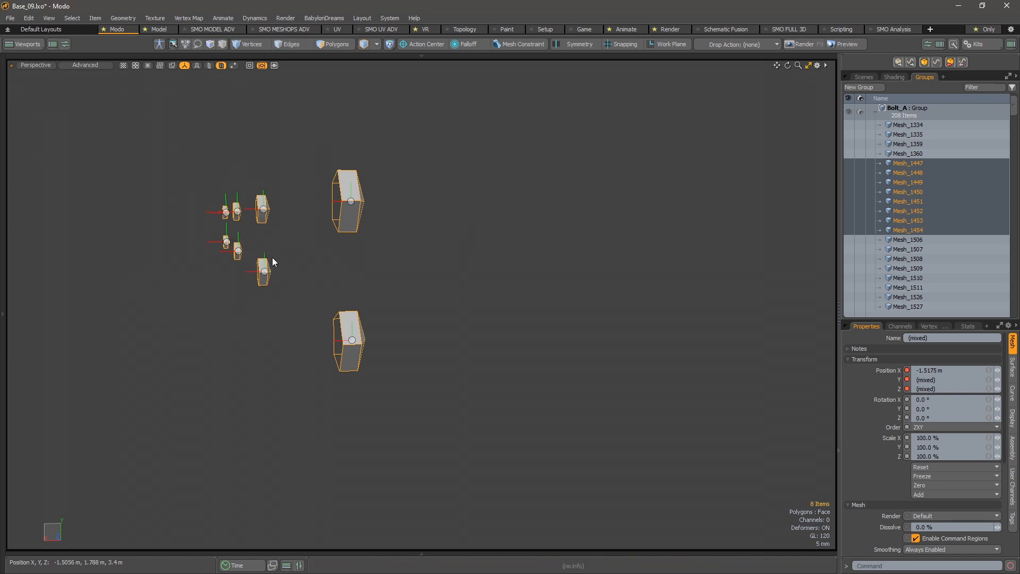
left_click(279, 306)
left_click(278, 347)
left_click(343, 285)
- Examine the relocated bolt centres close up and from the opposite side, and clear the selection
mouse_move(368, 228)
right_mouse_down()
mouse_move(149, 264)
mouse_move(388, 362)
mouse_move(382, 330)
right_mouse_up()
mouse_move(290, 228)
left_mouse_down("alt")
mouse_move(276, 228)
mouse_move(299, 235)
mouse_move(278, 229)
left_mouse_up("alt")
scroll(271, 217, "up", 3)
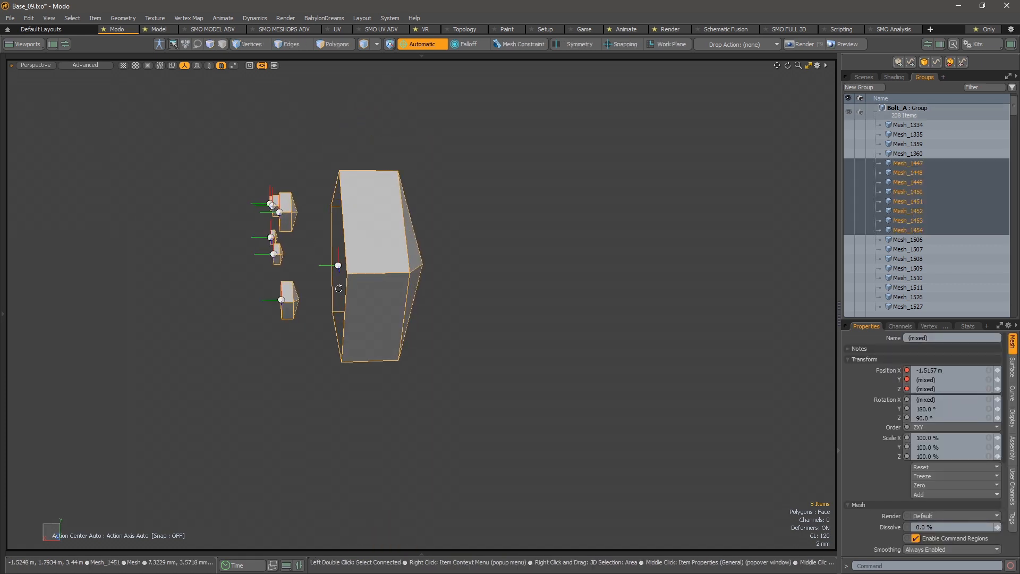
middle_click_drag(337, 274, 360, 235, "alt")
scroll(361, 234, "up", 3)
scroll(361, 234, "down", 2)
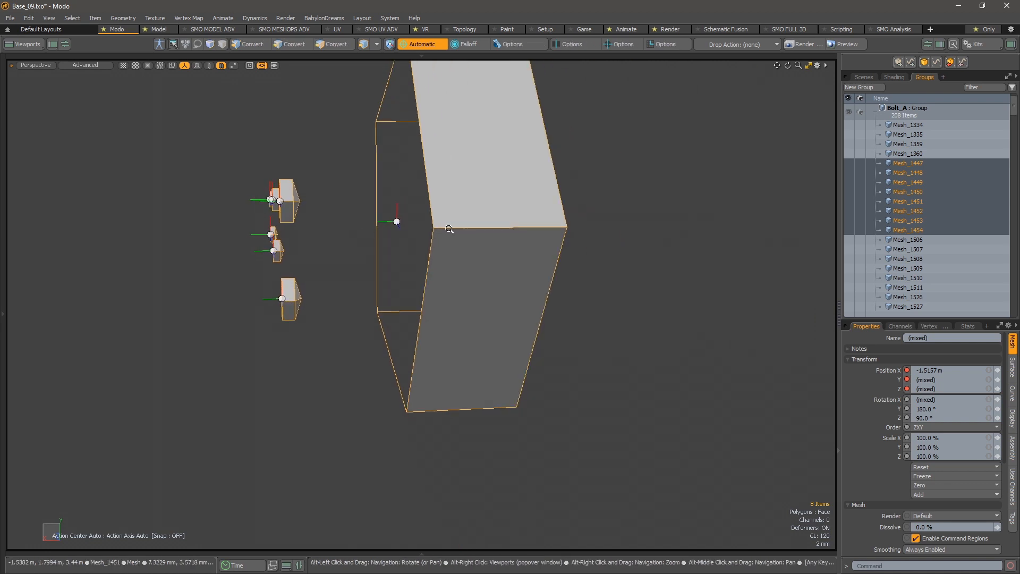
scroll(383, 260, "down", 3)
left_click_drag(382, 260, 531, 260, "alt")
left_click(499, 265)
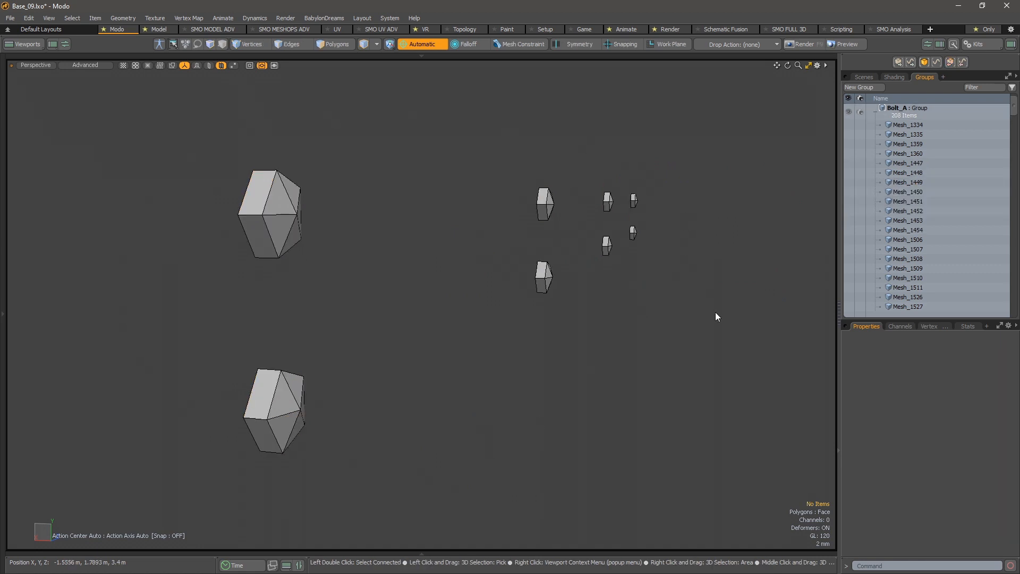
- Reselect all eight bolts and replace the duplicates with instances of one source bolt
mouse_move(262, 118)
right_mouse_down()
mouse_move(569, 365)
mouse_move(430, 345)
right_mouse_up()
key("ctrl+space")
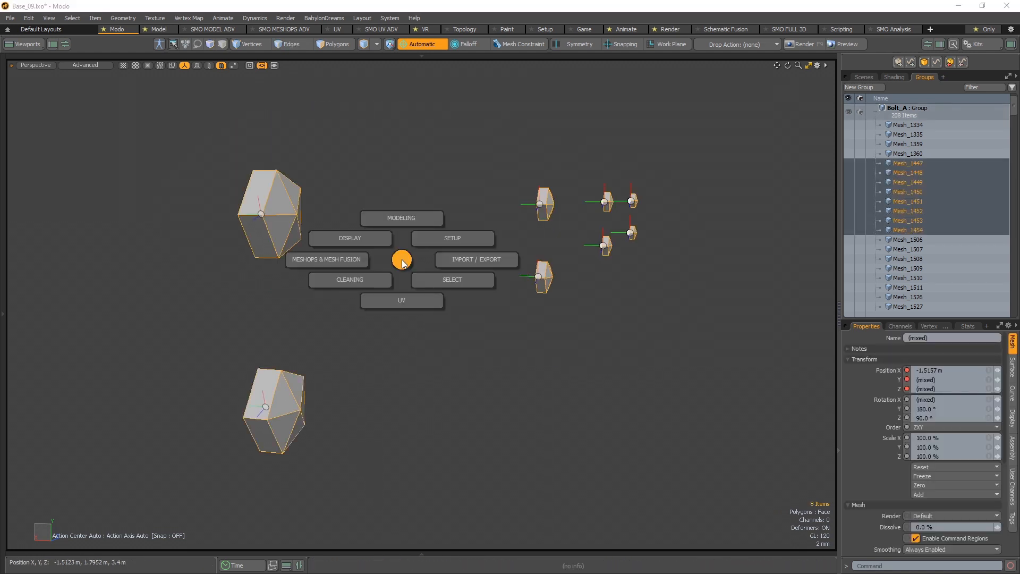
left_click(404, 218)
left_click(401, 177)
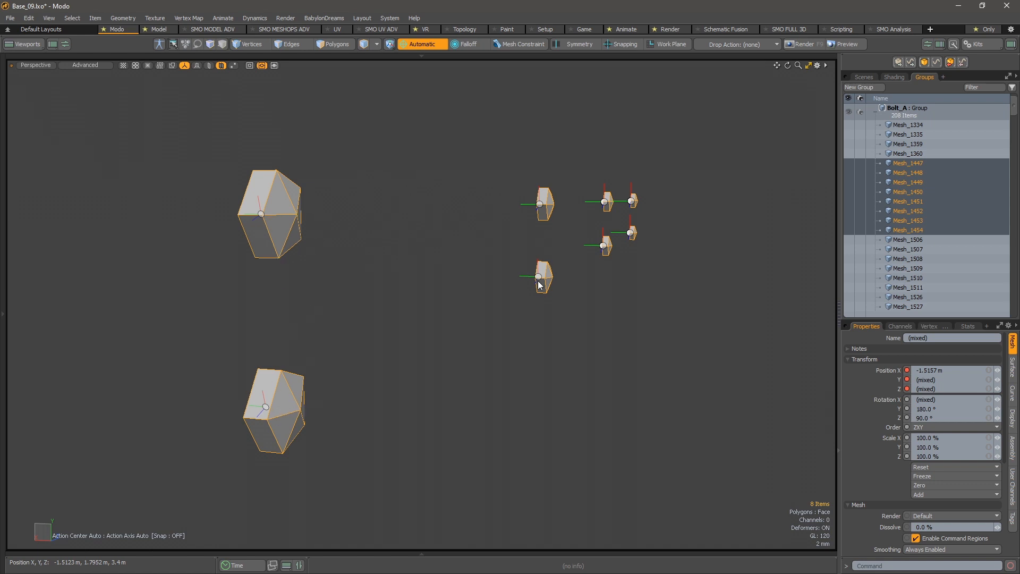
left_click(385, 333)
- Try scaling down all polygons of source bolt Mesh_1453 to test its instances, and undo the scaling
left_click(268, 406)
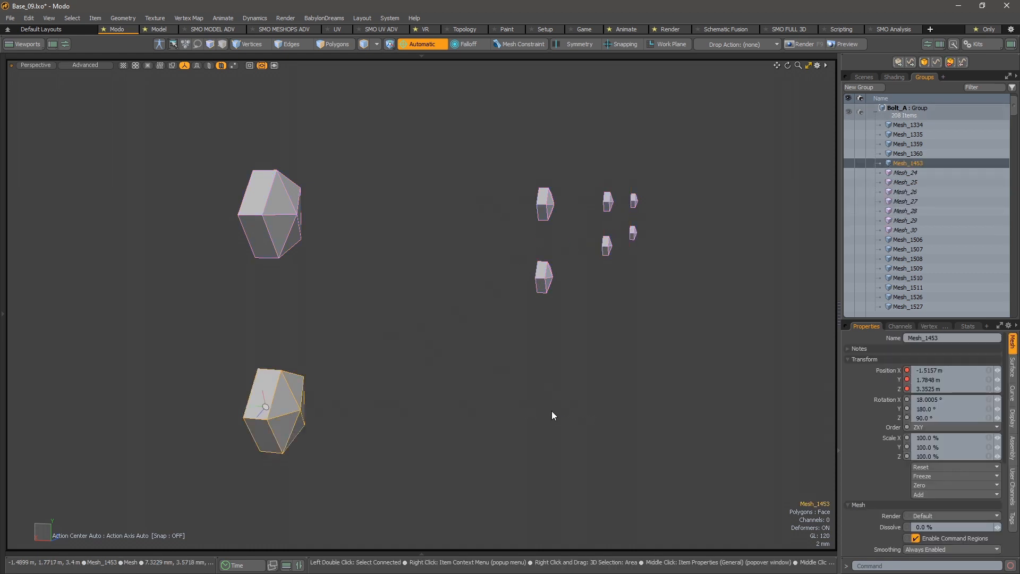
key("3")
double_click(279, 393)
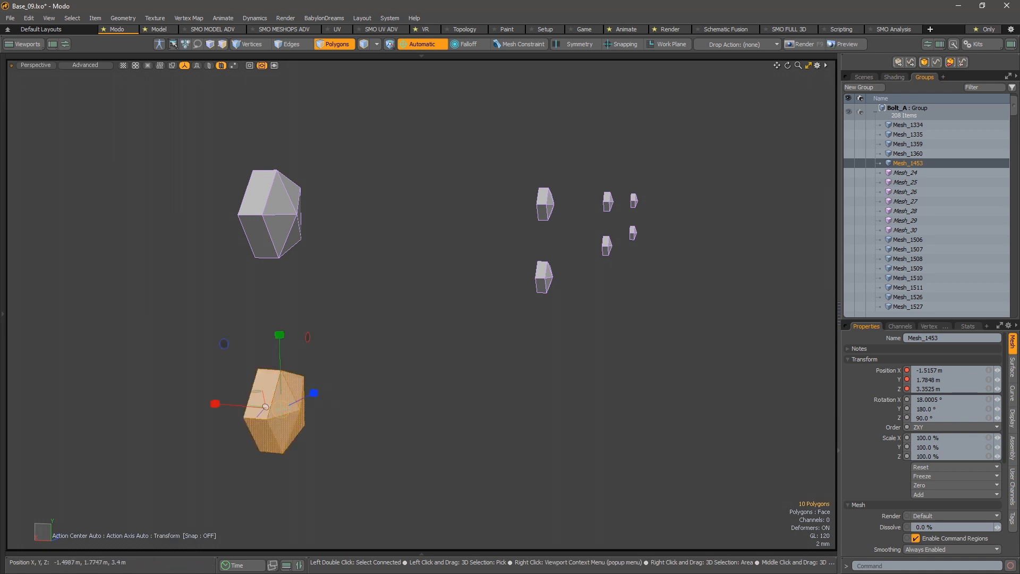
mouse_move(280, 408)
left_mouse_down()
mouse_move(295, 408)
mouse_move(267, 408)
left_mouse_up()
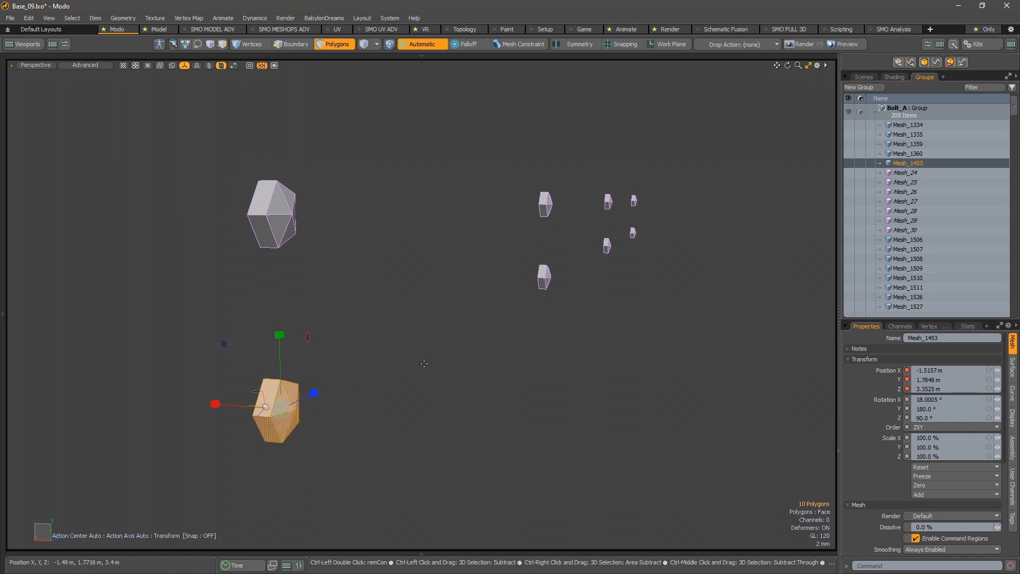
key("ctrl+z")
key("ctrl+z")
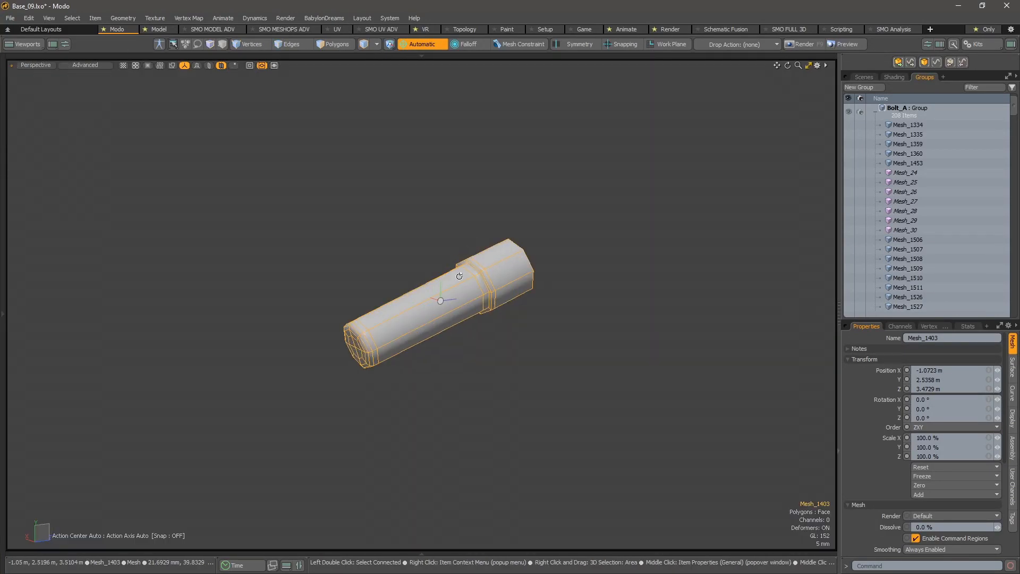
- Select the cylindrical part Mesh_1403 of the nearest handle assembly, isolate it and frame its capped end
left_click_drag(459, 276, 423, 240, "alt")
left_click_drag(362, 261, 457, 297, "alt")
left_click(453, 265)
left_click(457, 297)
left_click_drag(463, 342, 487, 355, "alt")
scroll(396, 359, "up", 4)
left_click_drag(409, 360, 428, 343, "alt")
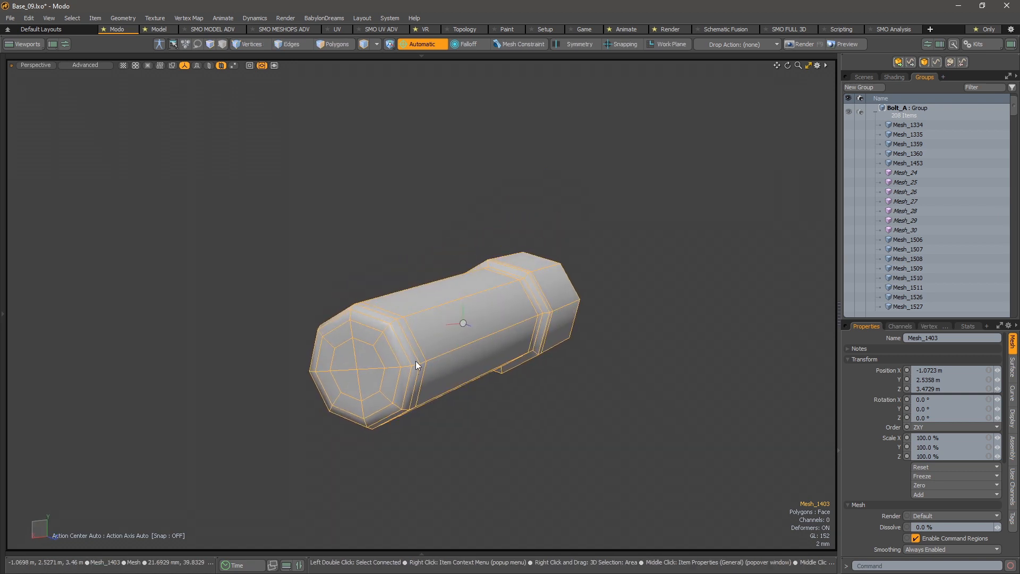
- Rotate the centre of Mesh_1403 to match two perpendicular edges on its end cap
key("2")
left_click(372, 368, "shift")
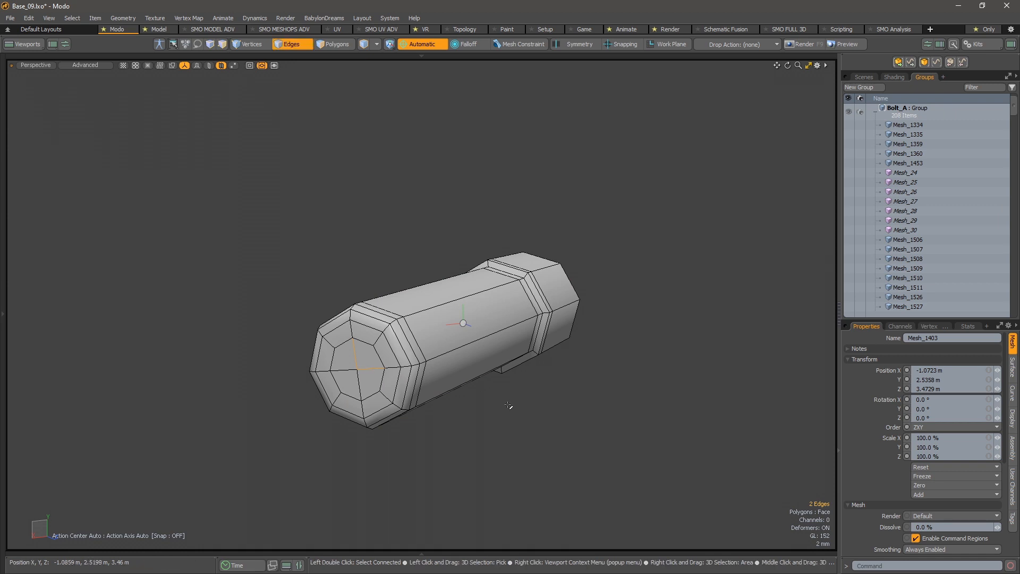
key("ctrl+space")
left_click(535, 390)
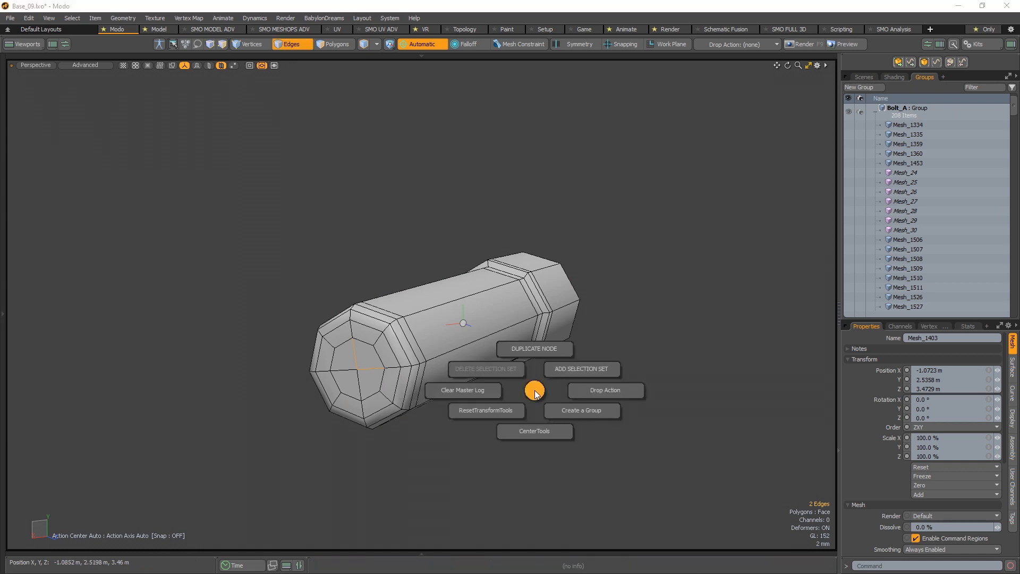
left_click(539, 435)
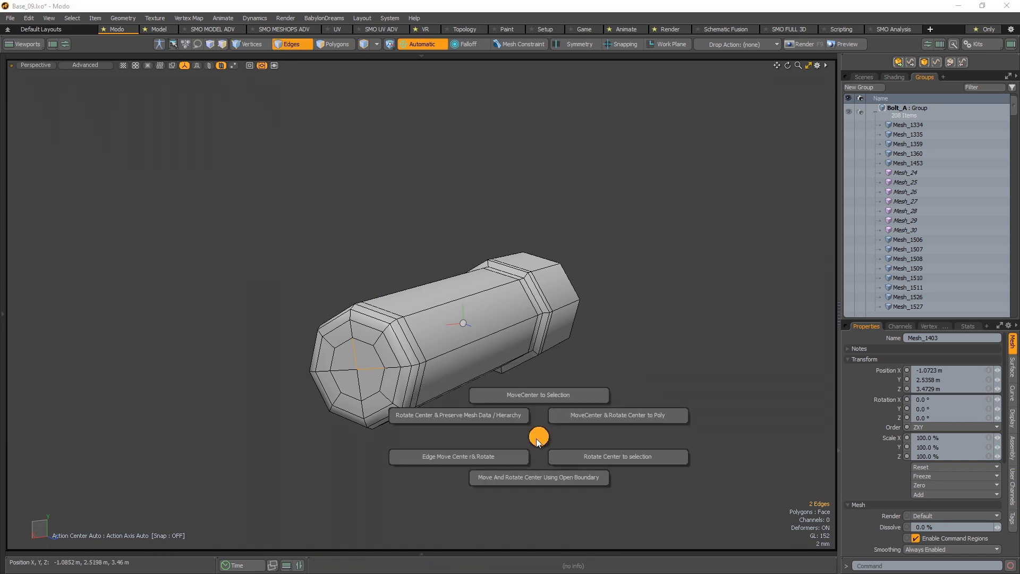
left_click(584, 458)
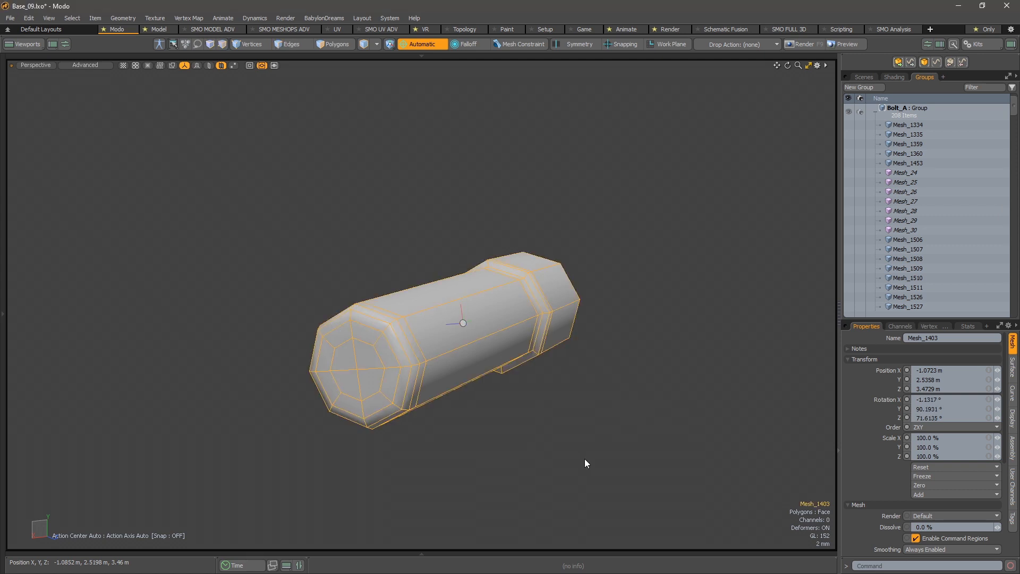
- Move the centre of Mesh_1403 to the middle vertex of its end cap
left_click_drag(444, 288, 655, 301, "alt")
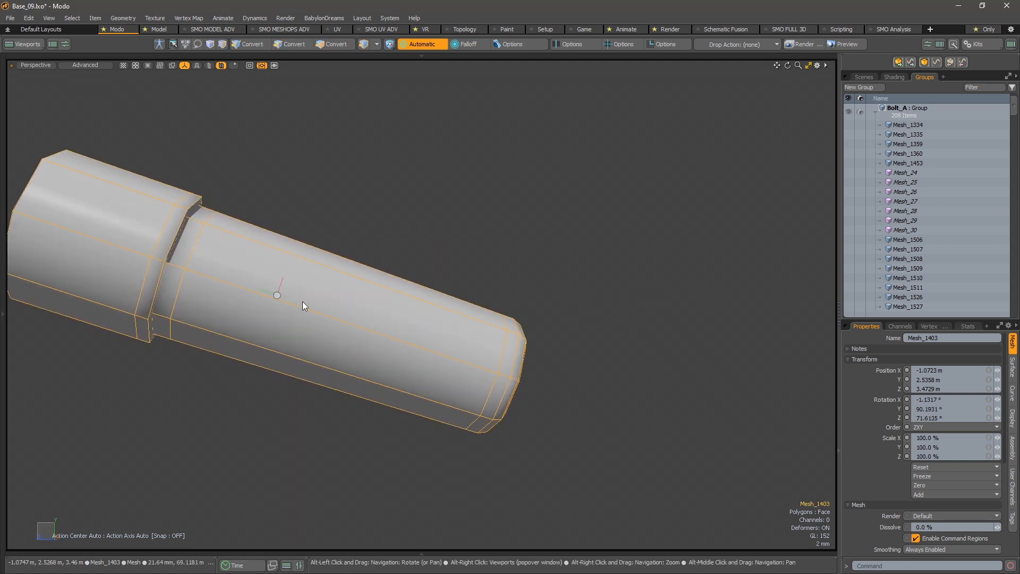
left_click_drag(417, 326, 374, 330, "alt")
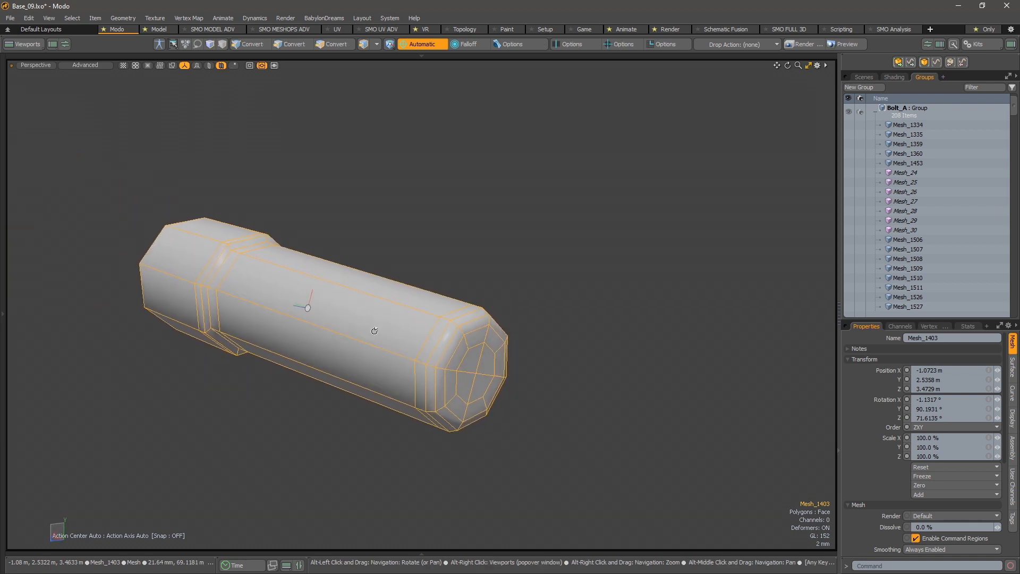
key("1")
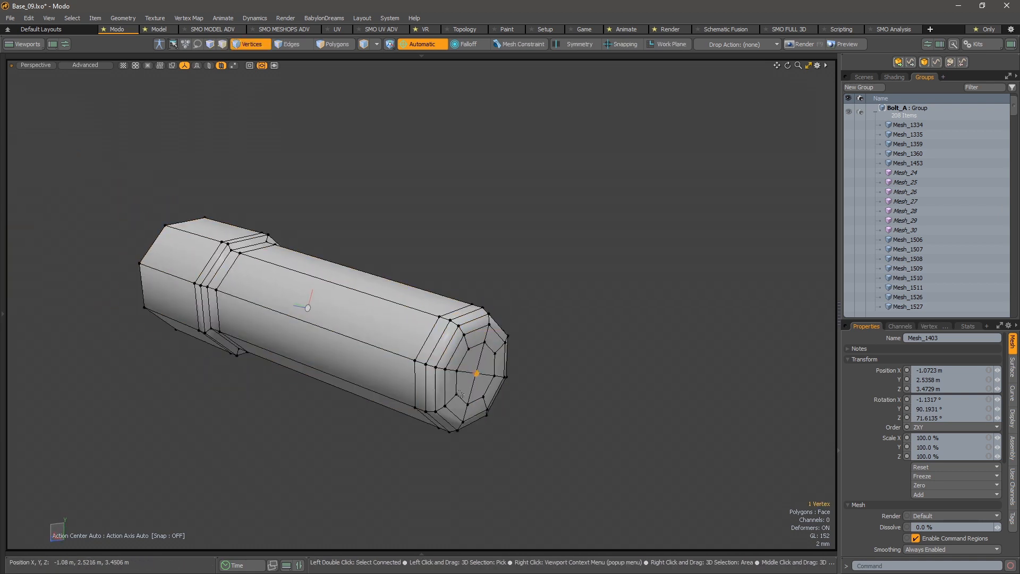
key("ctrl+space")
left_click(570, 356)
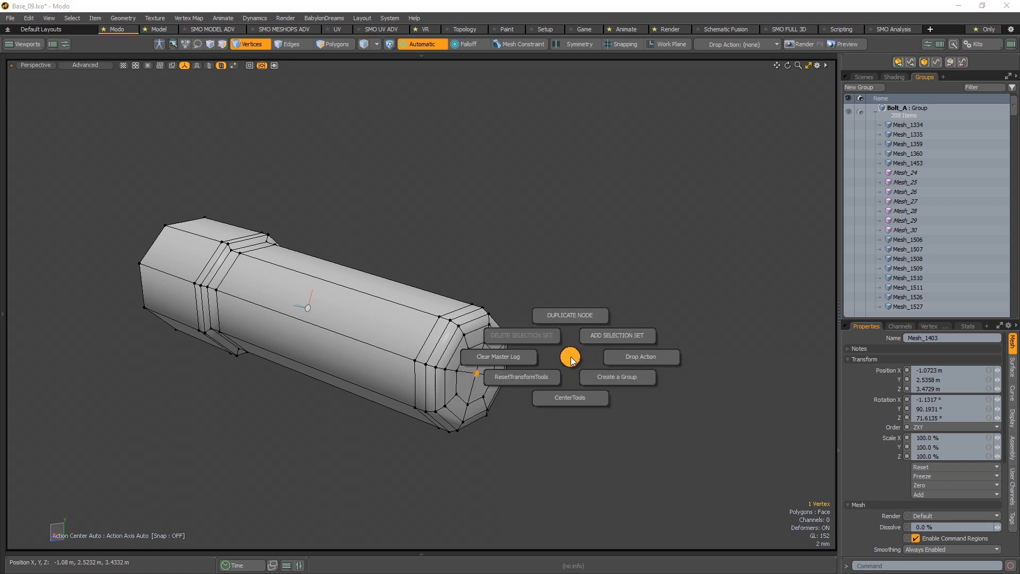
left_click(571, 397)
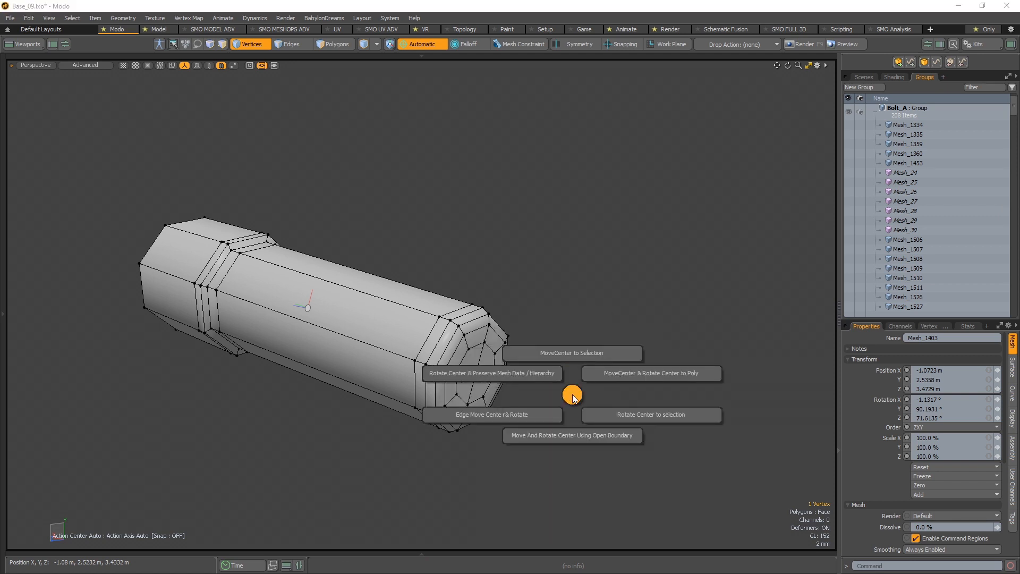
left_click(580, 351)
- Check the new centre of Mesh_1403, clear the selection and unhide the rest of the scene
key("3")
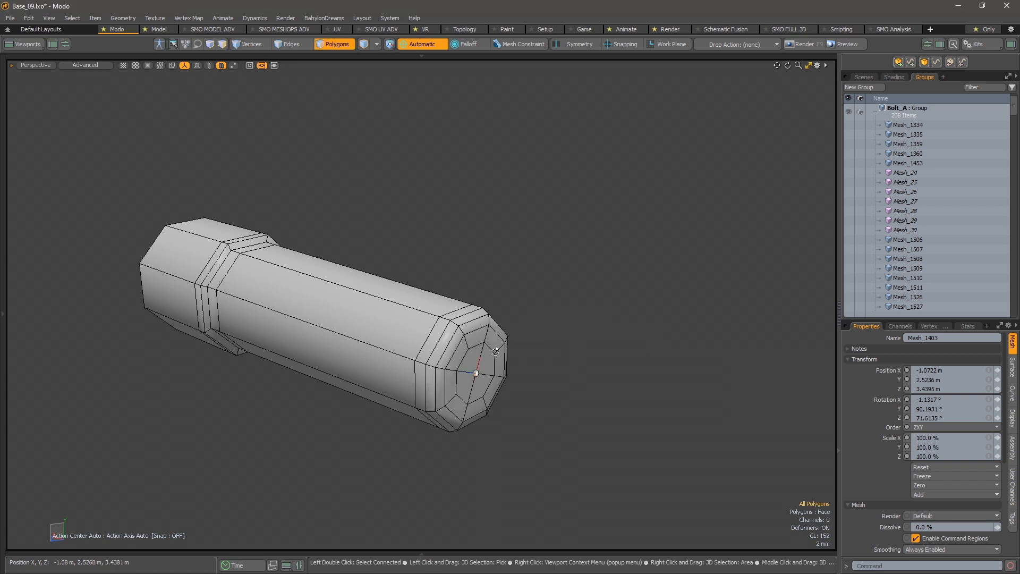
left_click_drag(495, 351, 270, 362, "alt")
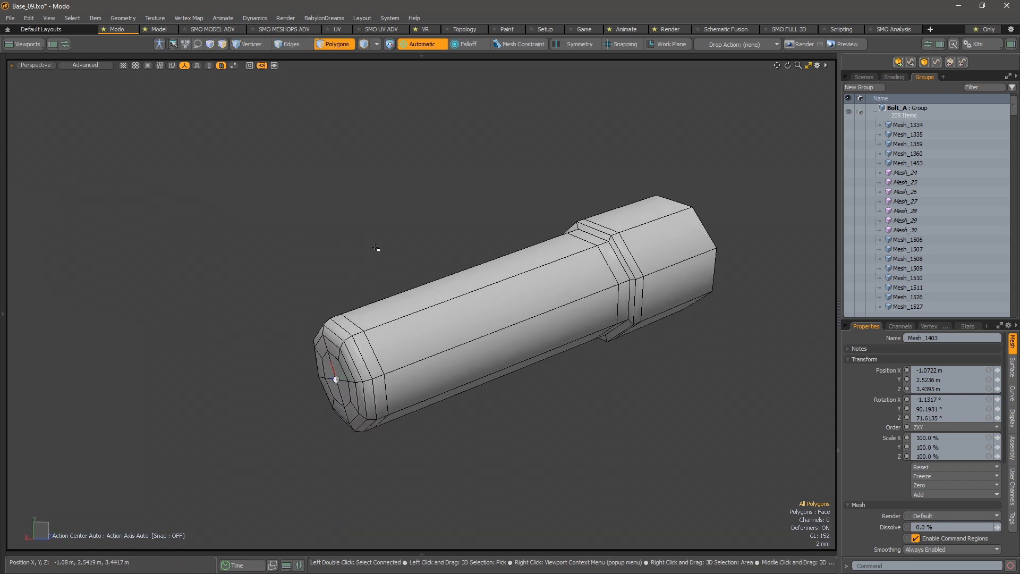
left_click(406, 221)
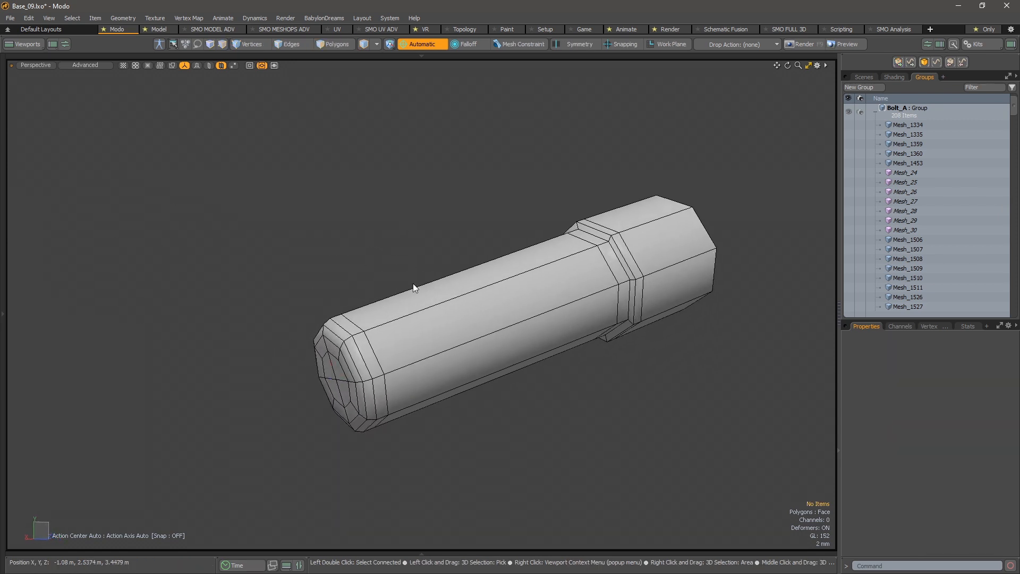
key("u")
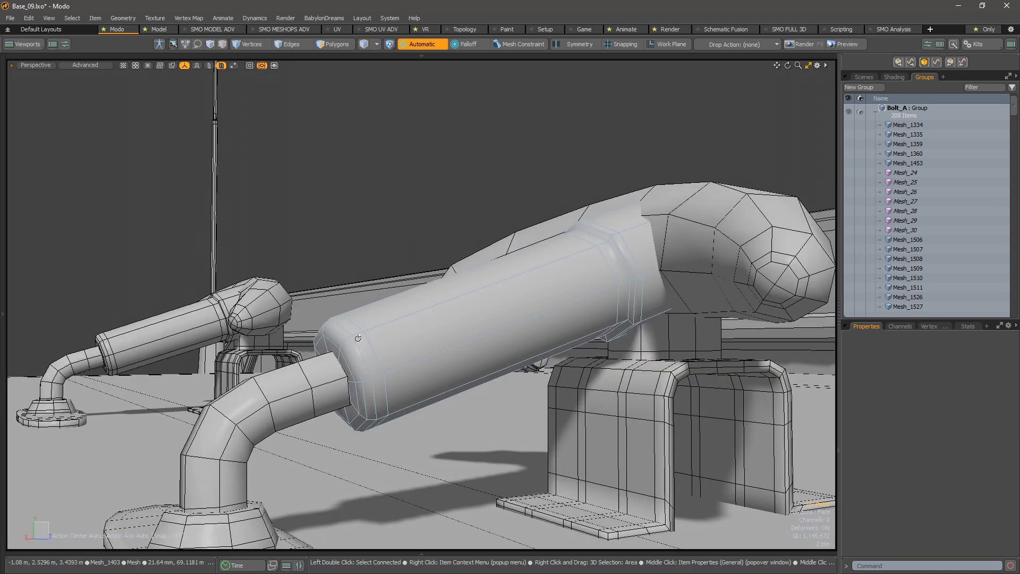
left_click_drag(355, 334, 403, 346, "alt")
right_click_drag(403, 346, 340, 342, "alt")
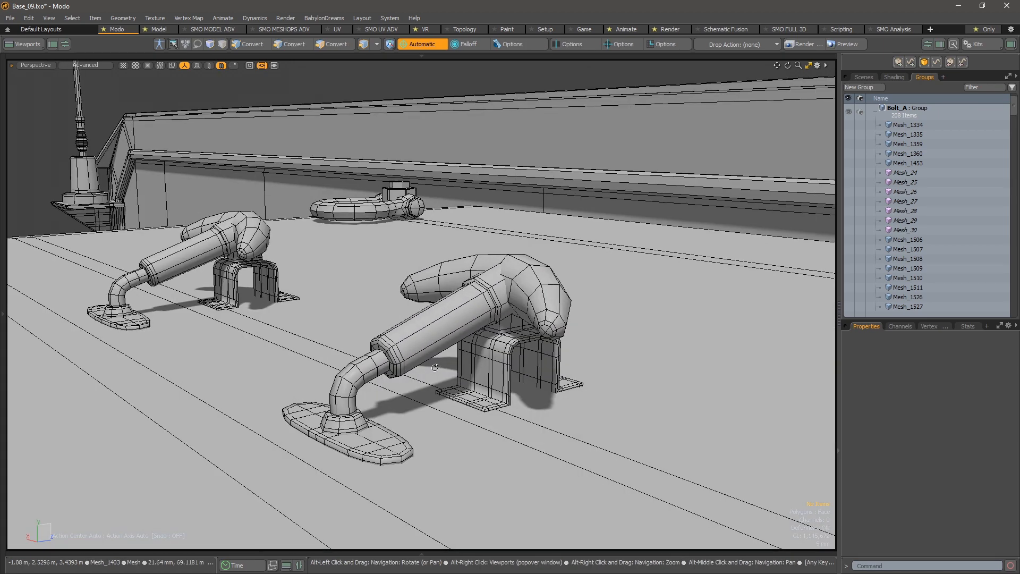